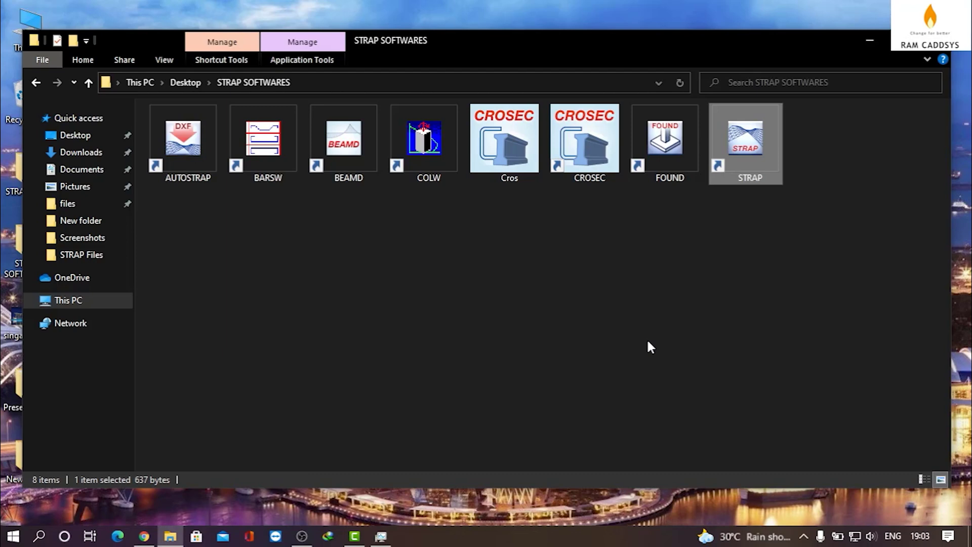
Launch AutoStrap and import the IFC file VISION02.ifc as a new model.
{"action": "double_click", "coordinate": [195, 162]}
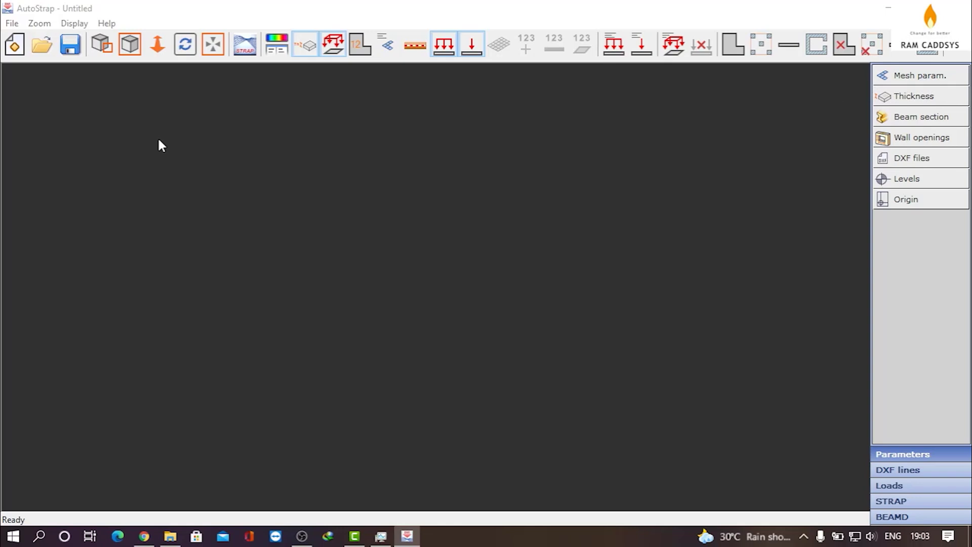
{"action": "left_click", "coordinate": [15, 23]}
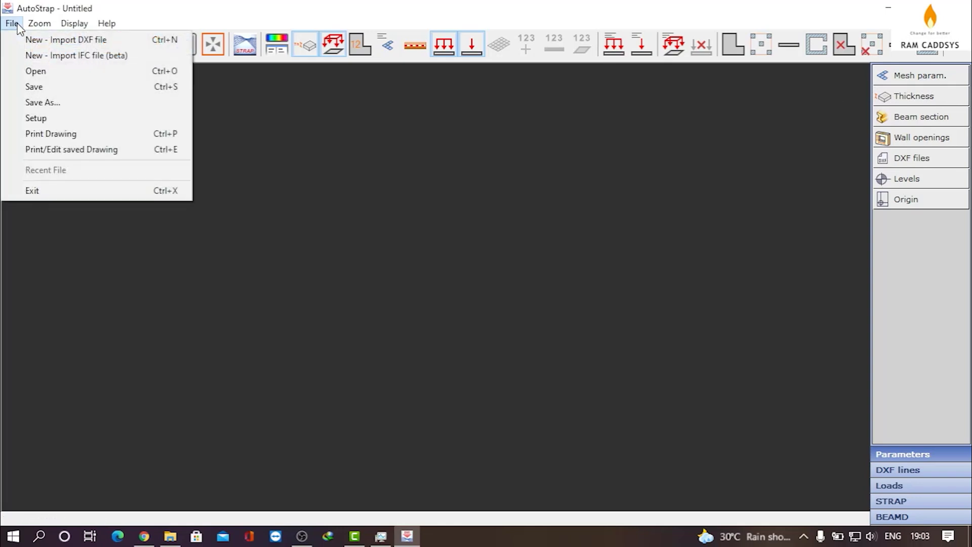
{"action": "left_click", "coordinate": [81, 55]}
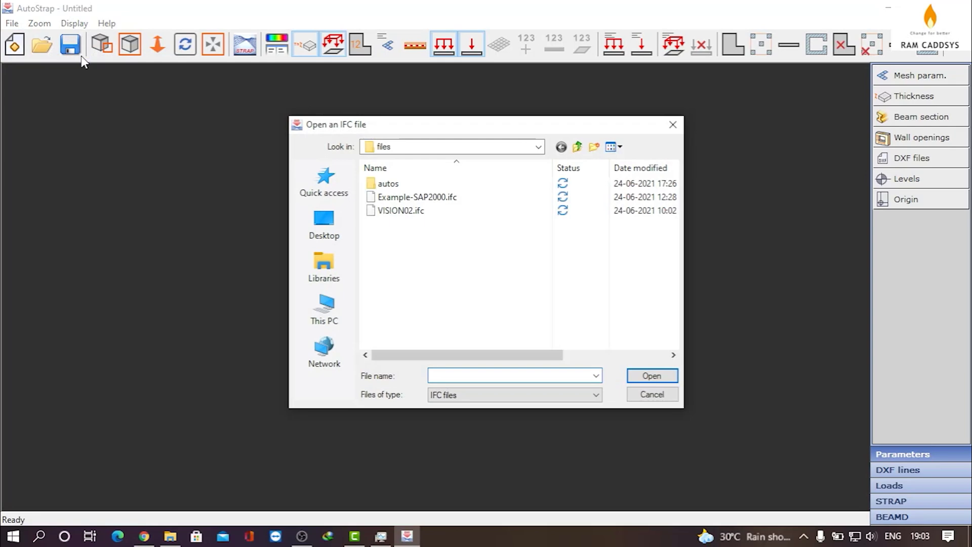
{"action": "left_click", "coordinate": [402, 211]}
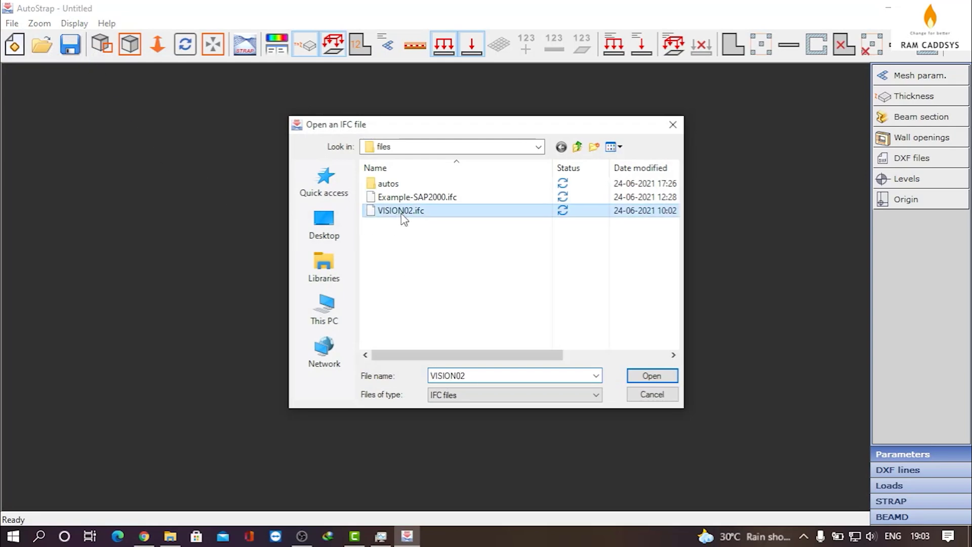
{"action": "left_click", "coordinate": [651, 376]}
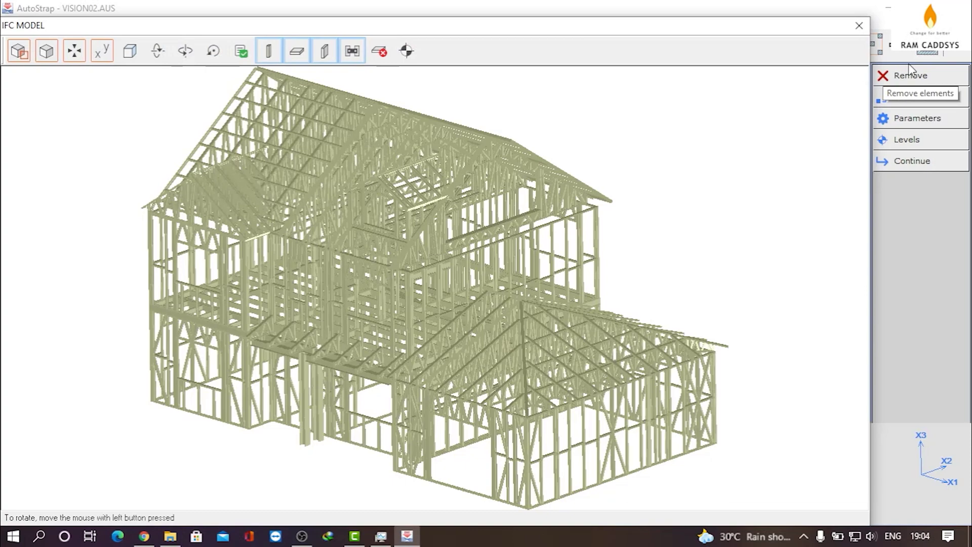
Configure the IFC parameters: connect beams closer than 1 cm, ignore slabs between levels and levels defined in the file, and use mm for sections.
{"action": "left_click", "coordinate": [917, 117]}
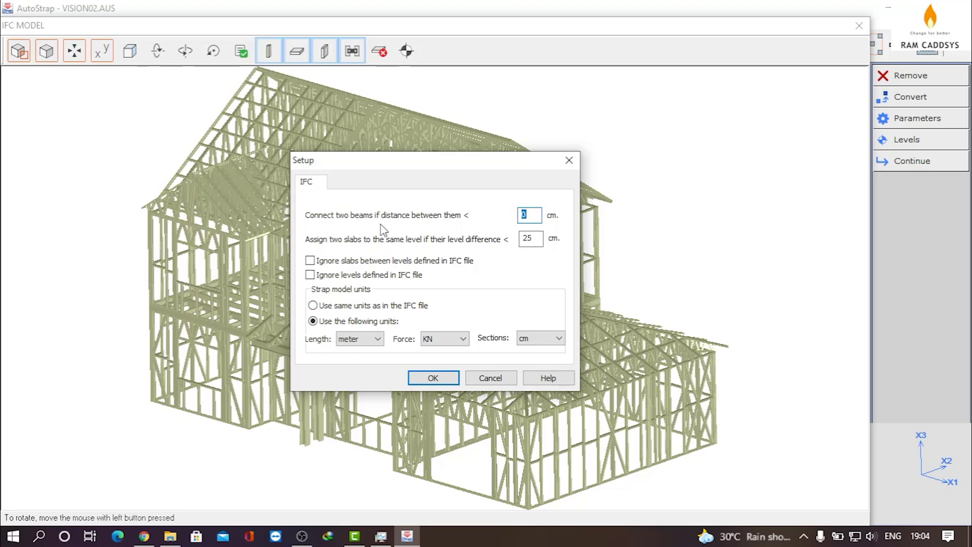
{"action": "type", "text": "1"}
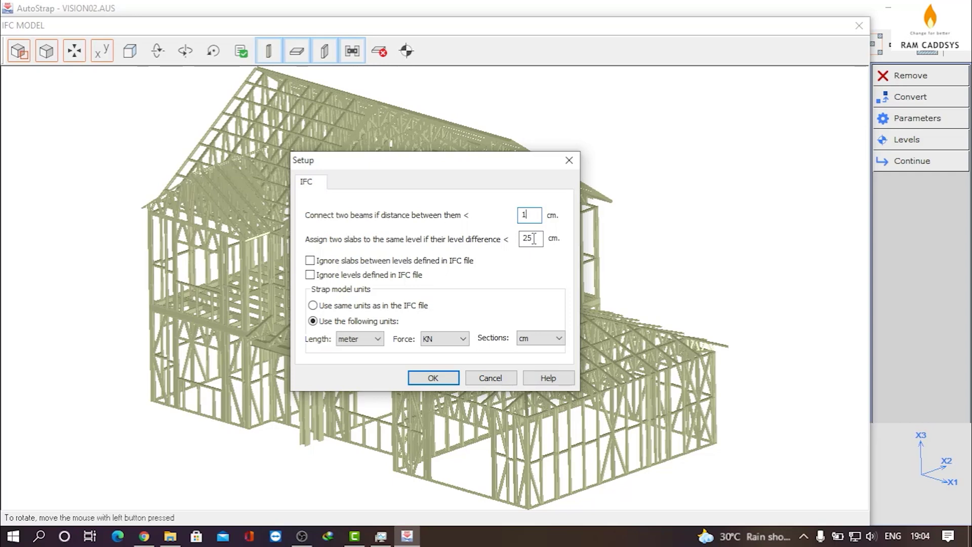
{"action": "left_click", "coordinate": [310, 261]}
{"action": "left_click", "coordinate": [539, 338]}
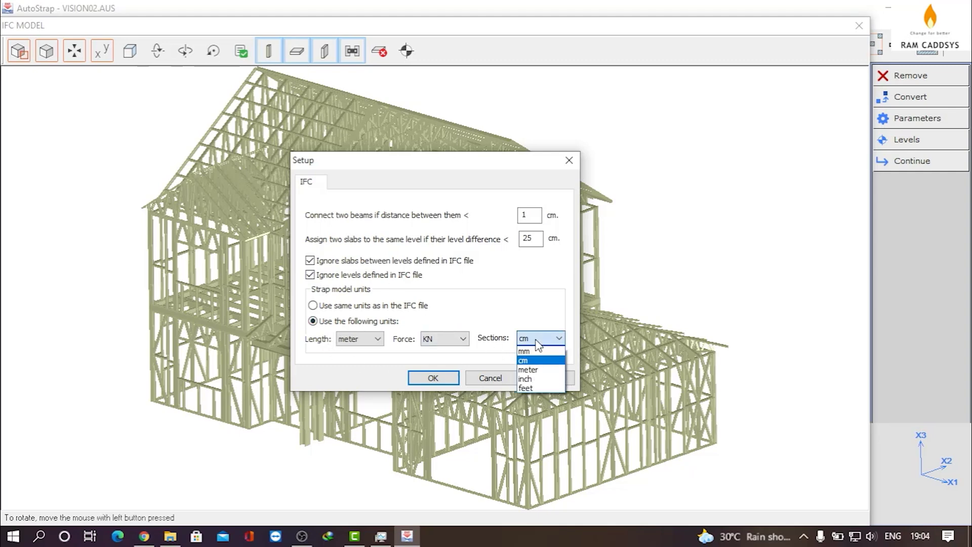
{"action": "left_click", "coordinate": [531, 353]}
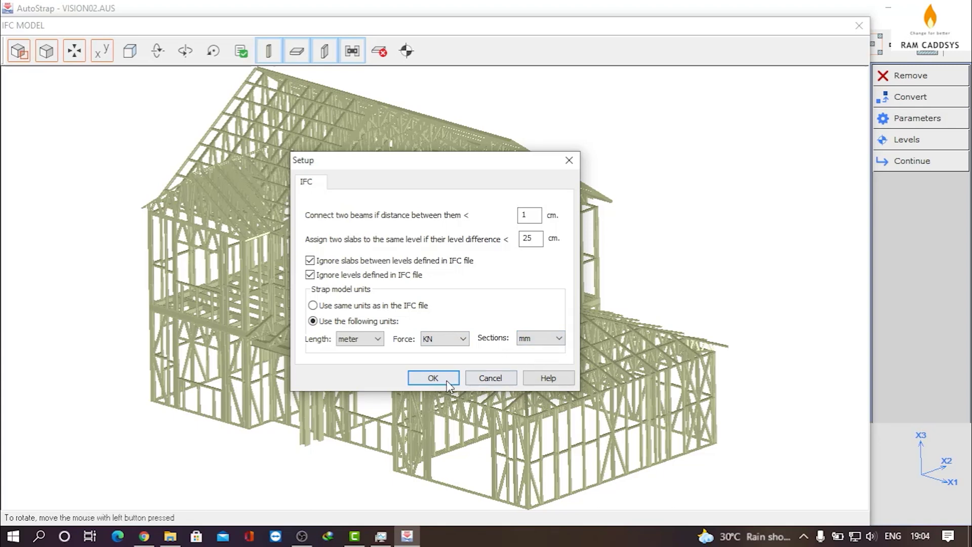
{"action": "left_click", "coordinate": [433, 378]}
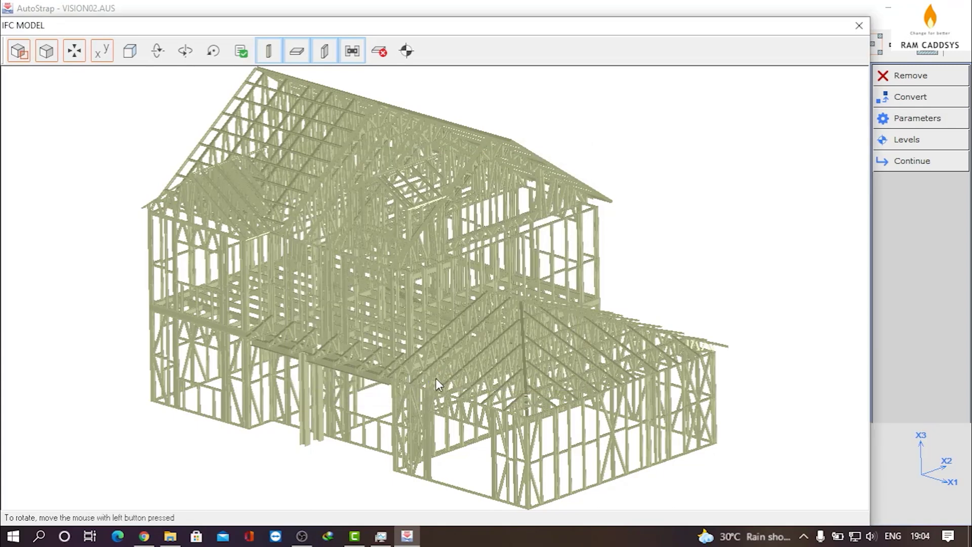
Continue to the STRAP conversion and create the model VISION02 with the files folder as its project folder.
{"action": "left_click", "coordinate": [884, 169]}
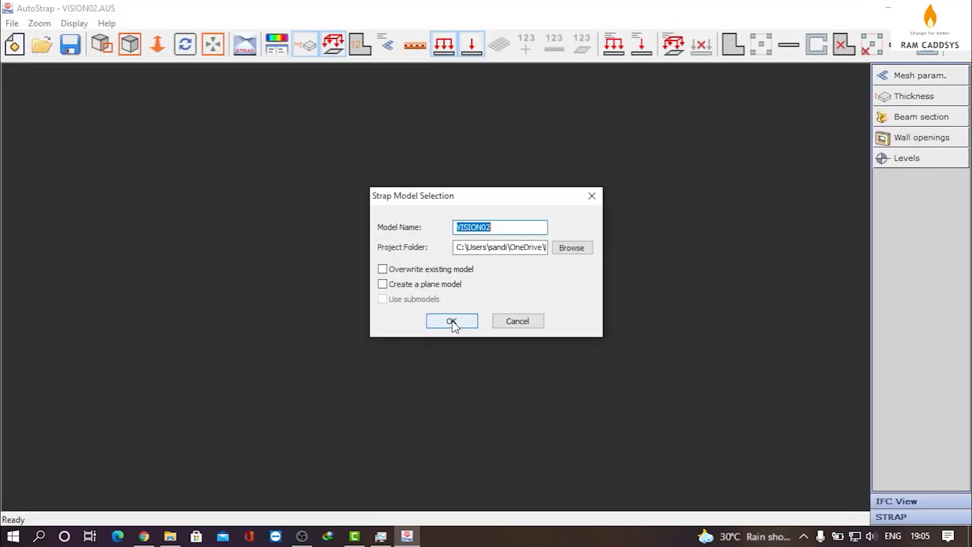
{"action": "left_click", "coordinate": [571, 248]}
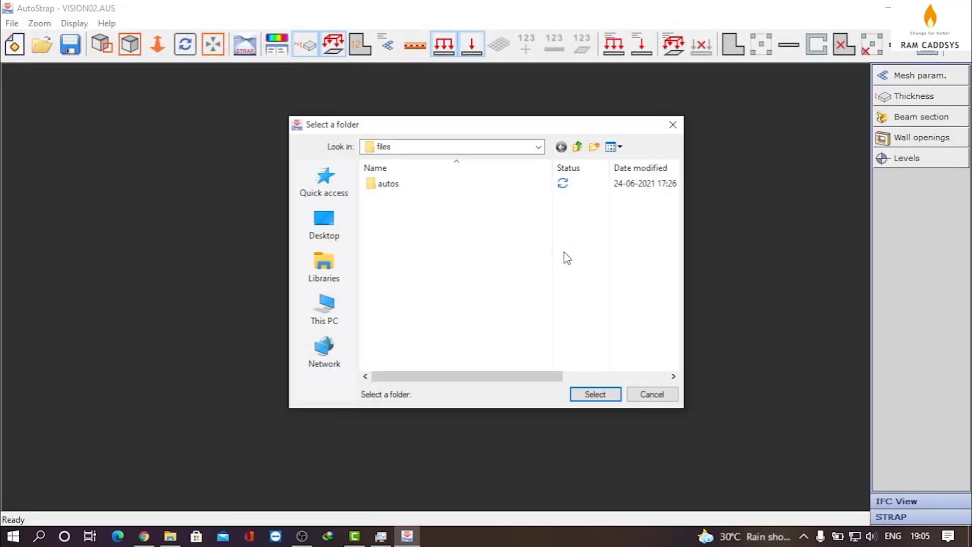
{"action": "left_click", "coordinate": [577, 147]}
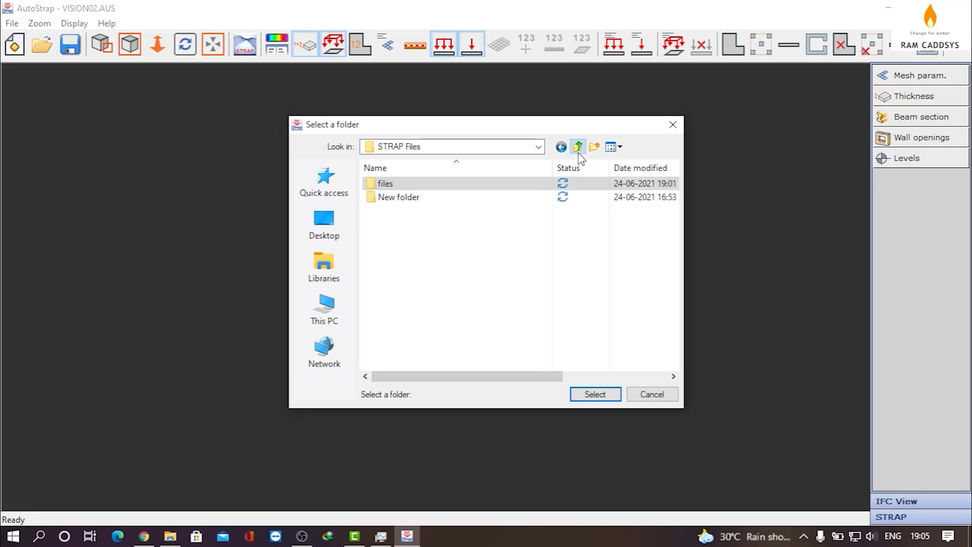
{"action": "left_click", "coordinate": [595, 394]}
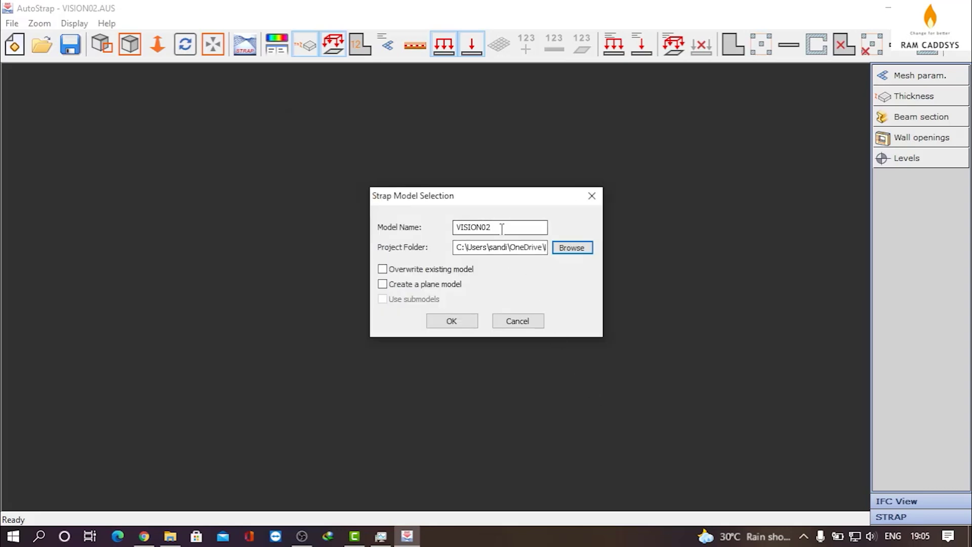
{"action": "left_click", "coordinate": [453, 320]}
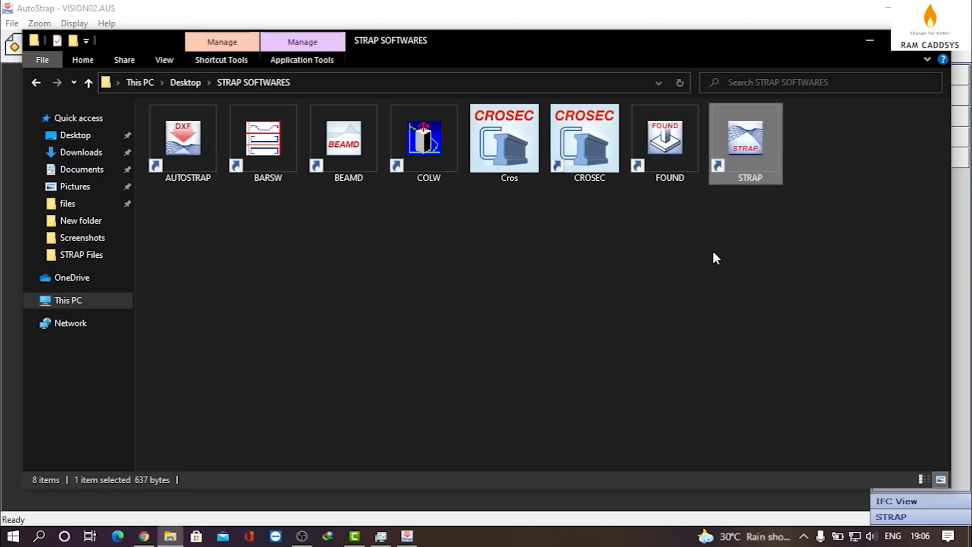
Switch to STRAP and copy the VISION02 model with its geometry file from the files folder into the models list.
{"action": "double_click", "coordinate": [743, 153]}
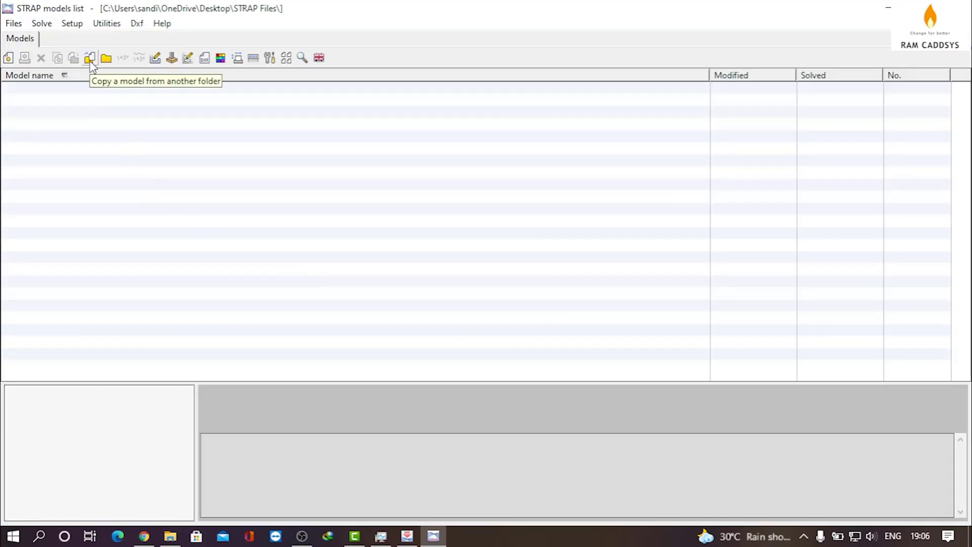
{"action": "left_click", "coordinate": [90, 60]}
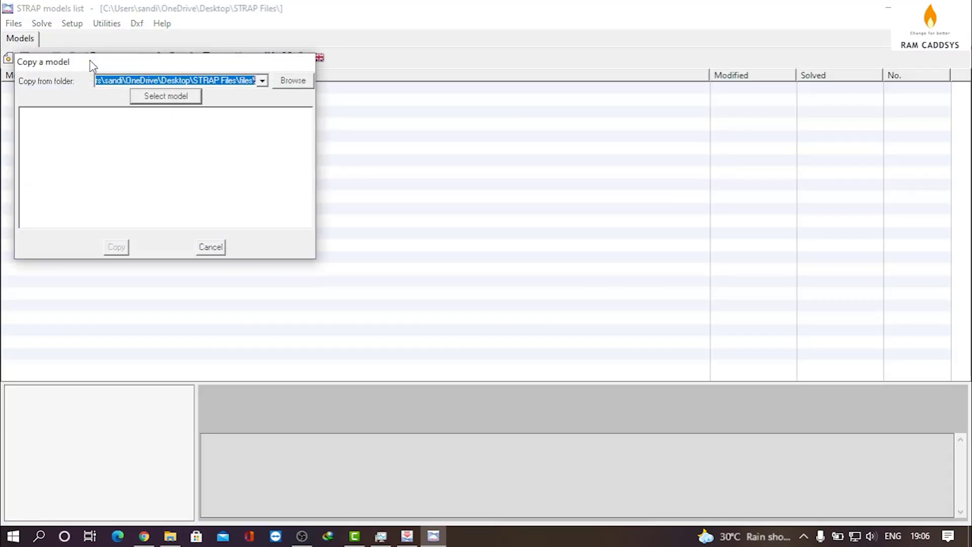
{"action": "left_click", "coordinate": [294, 82]}
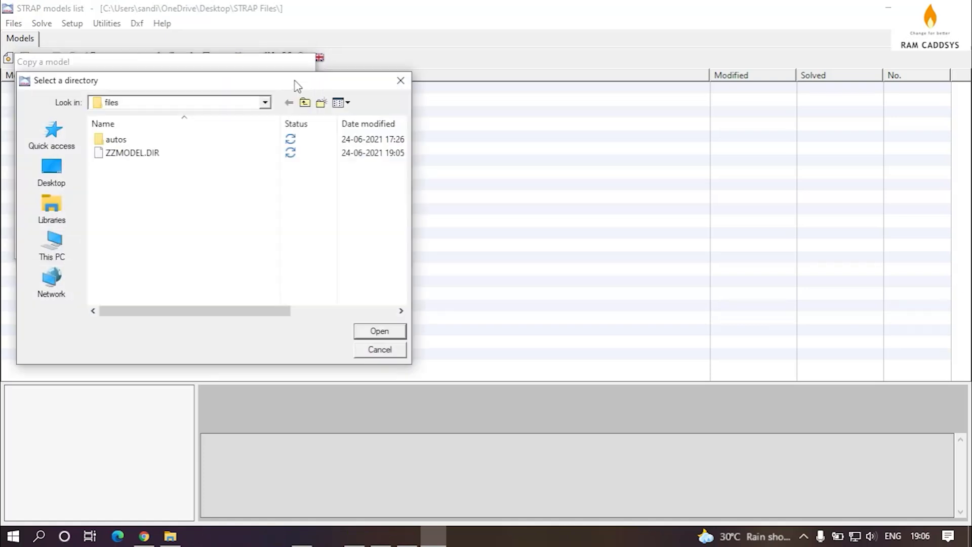
{"action": "left_click", "coordinate": [151, 157]}
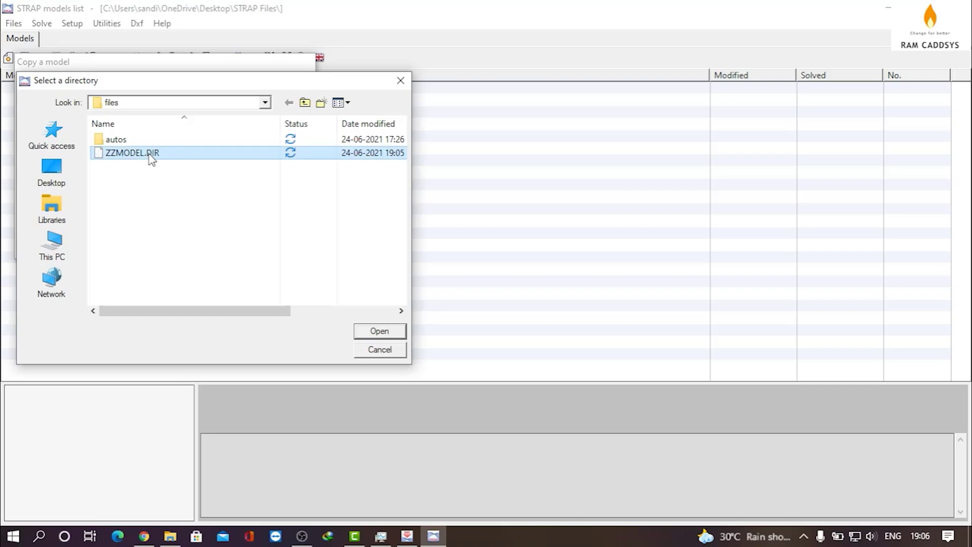
{"action": "left_click", "coordinate": [375, 334]}
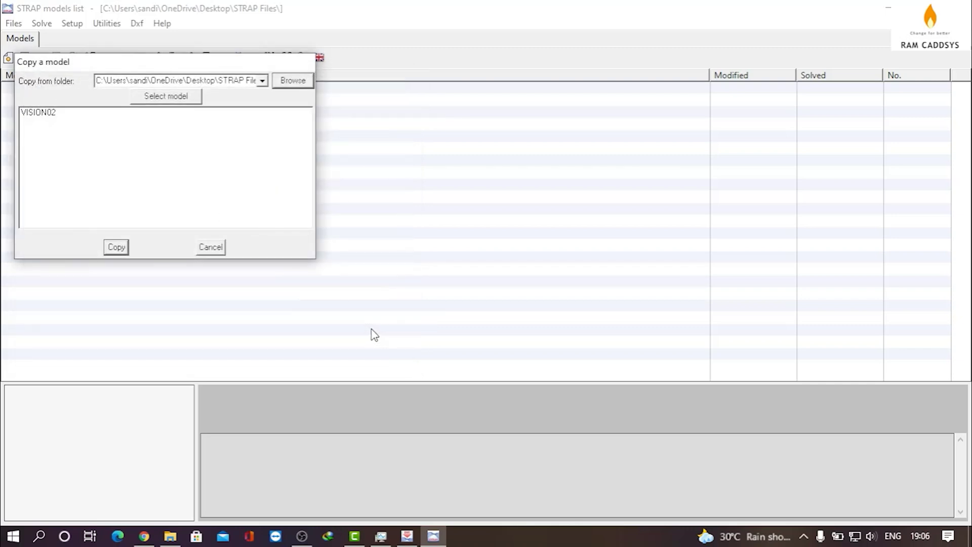
{"action": "left_click", "coordinate": [46, 115]}
{"action": "left_click", "coordinate": [116, 246]}
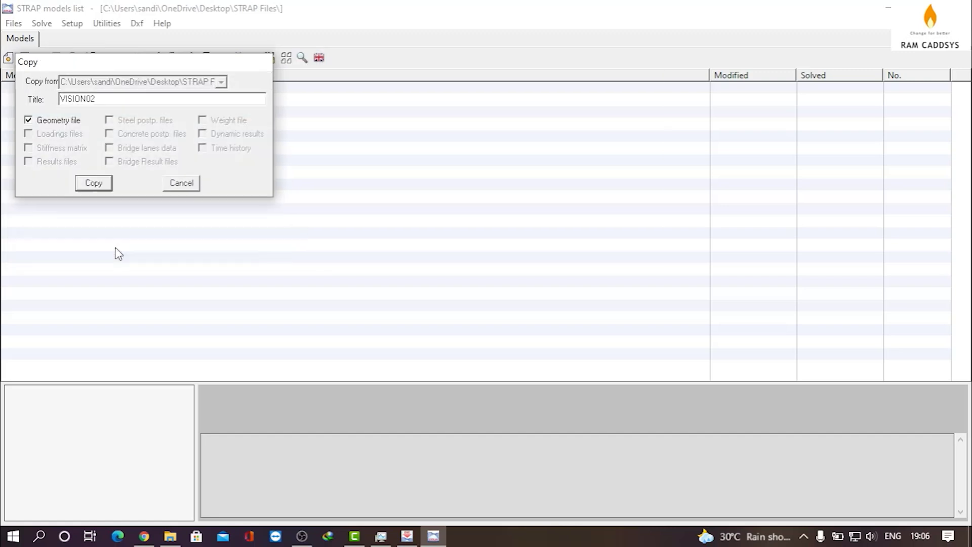
{"action": "left_click", "coordinate": [96, 186]}
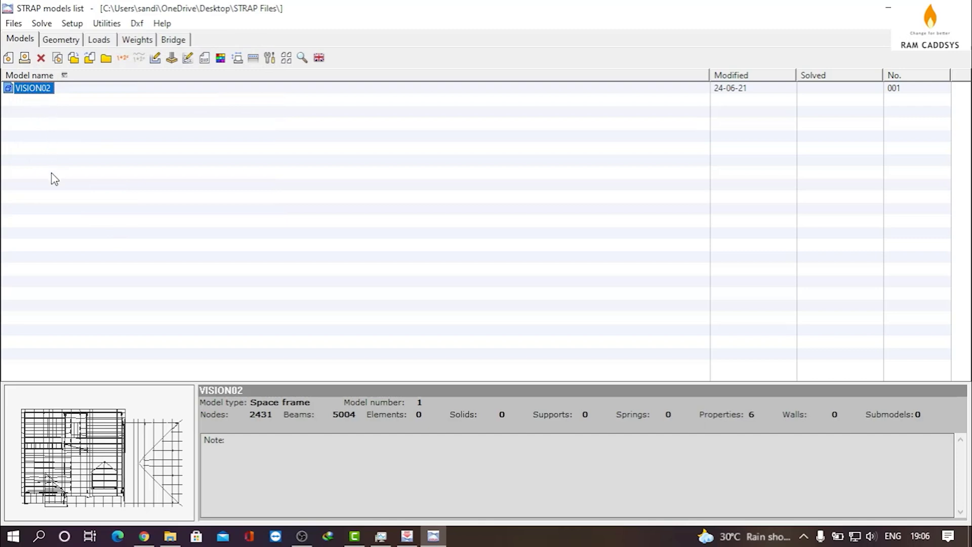
Open VISION02's geometry in an isometric view with the node markers hidden and the section symbols displayed on the beams.
{"action": "left_click", "coordinate": [54, 42]}
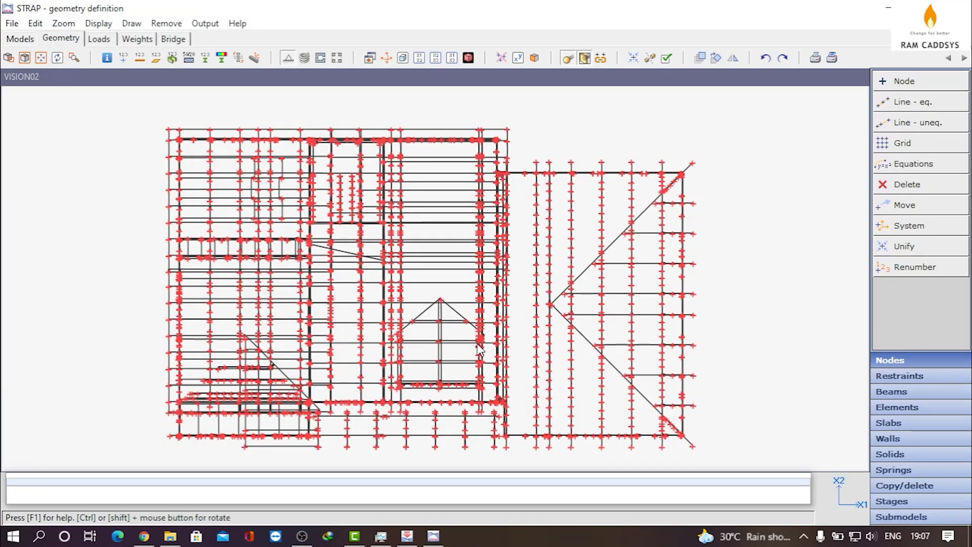
{"action": "left_click", "coordinate": [402, 58]}
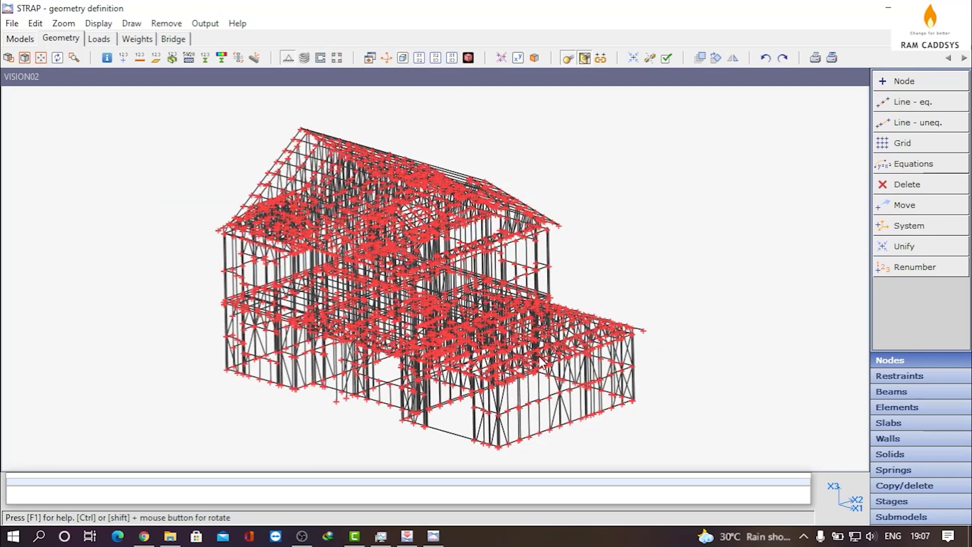
{"action": "left_click", "coordinate": [501, 58]}
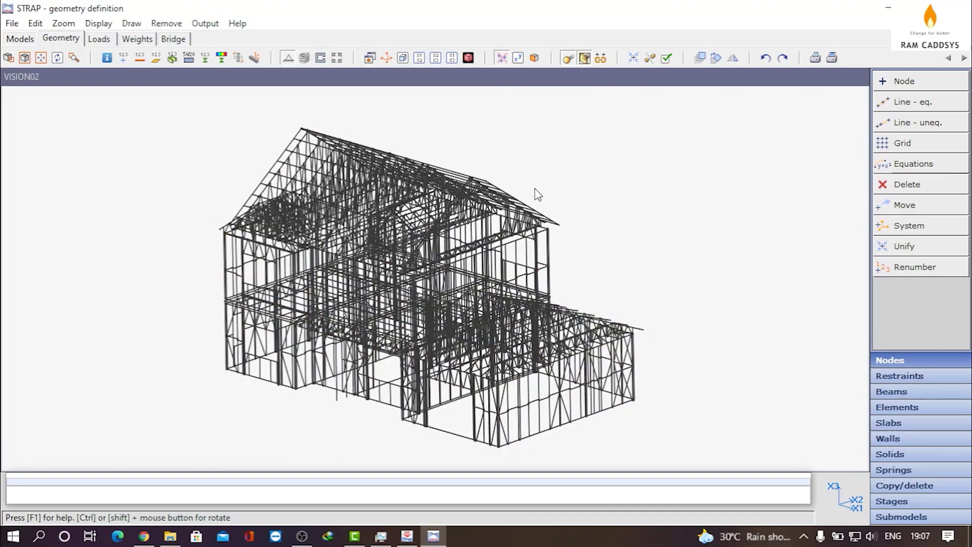
{"action": "left_click", "coordinate": [238, 57]}
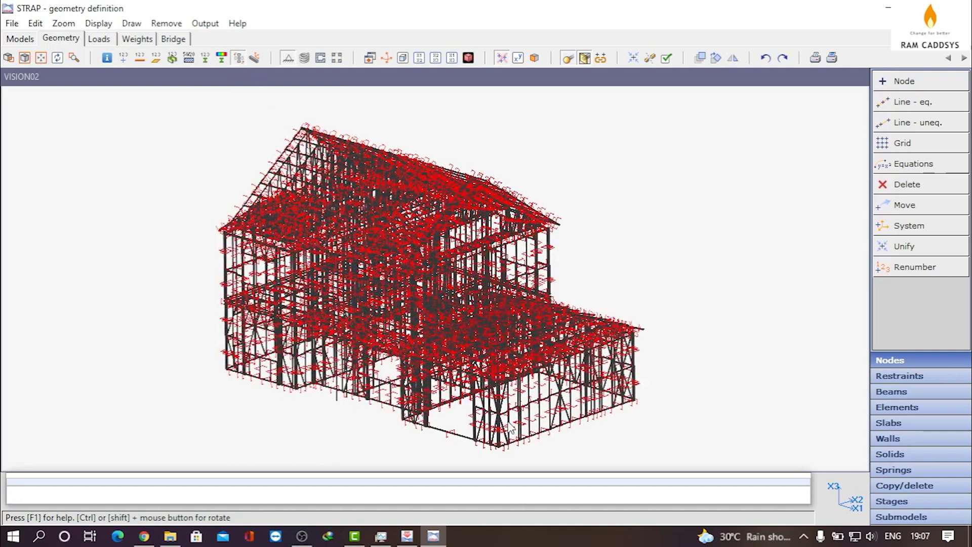
Examine the section symbols and member connections up close at the lower front corner of the single-storey wing.
{"action": "scroll", "coordinate": [507, 451], "scroll_direction": "up", "scroll_amount": 2}
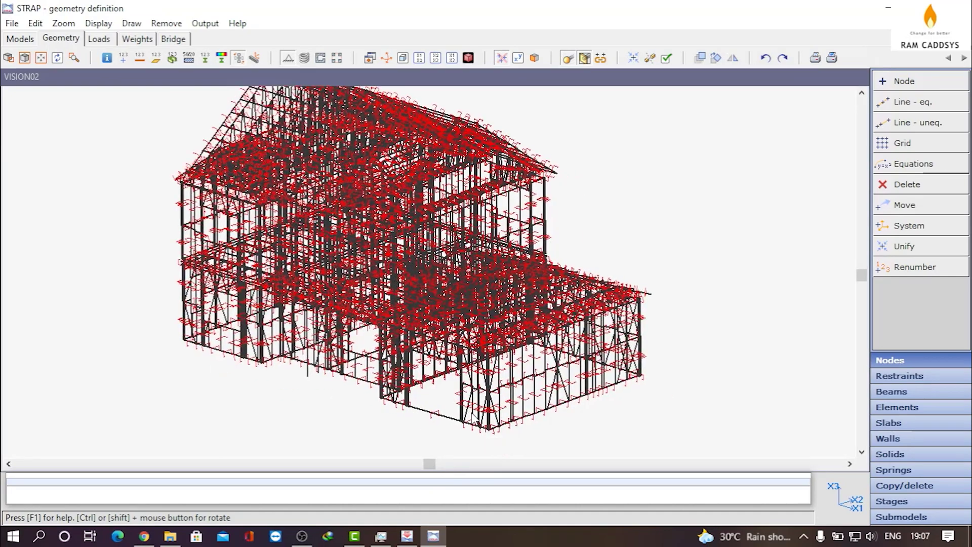
{"action": "middle_click_drag", "start_coordinate": [472, 413], "coordinate": [467, 407]}
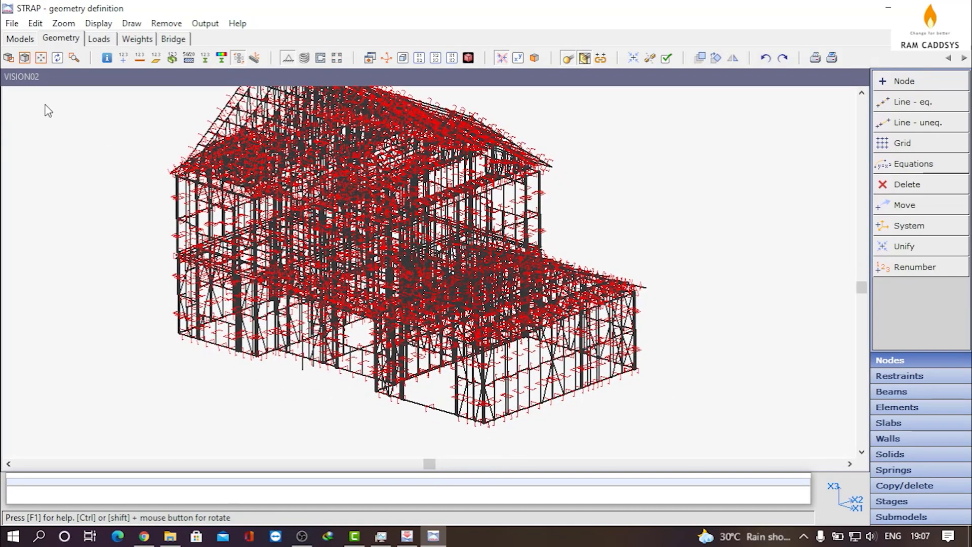
{"action": "left_click", "coordinate": [8, 58]}
{"action": "left_click", "coordinate": [442, 371]}
{"action": "left_click", "coordinate": [607, 455]}
{"action": "scroll", "coordinate": [201, 230], "scroll_direction": "up", "scroll_amount": 2}
{"action": "middle_click_drag", "start_coordinate": [202, 230], "coordinate": [447, 300]}
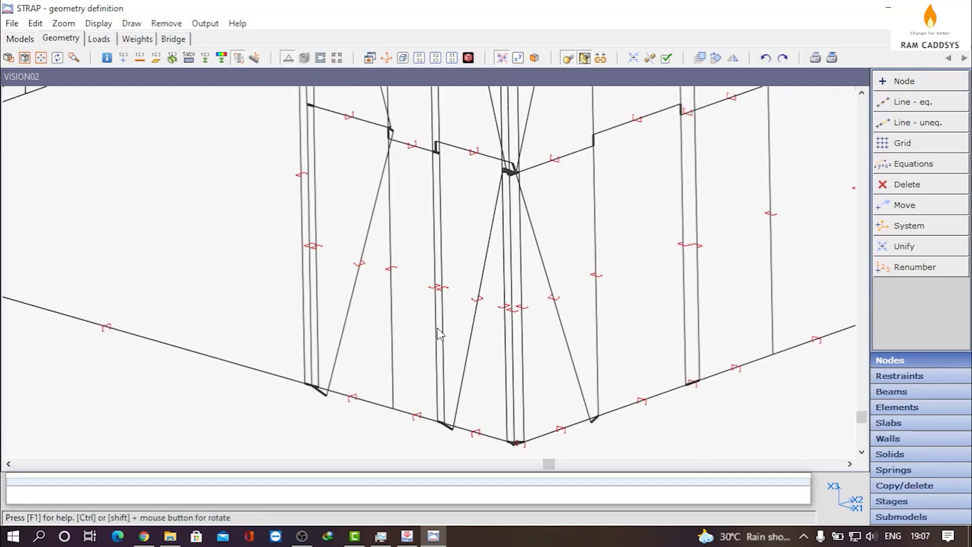
{"action": "scroll", "coordinate": [440, 294], "scroll_direction": "up", "scroll_amount": 1}
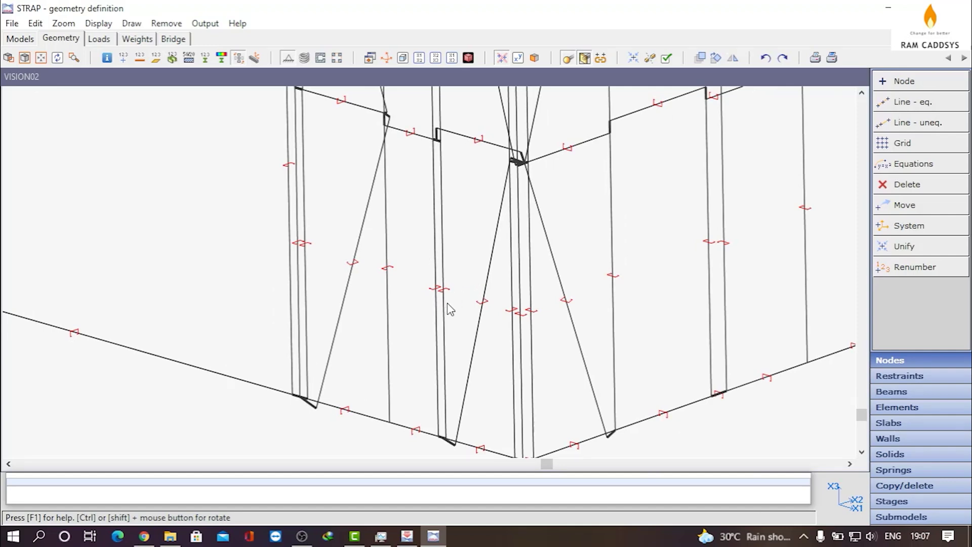
{"action": "scroll", "coordinate": [441, 293], "scroll_direction": "up", "scroll_amount": 2}
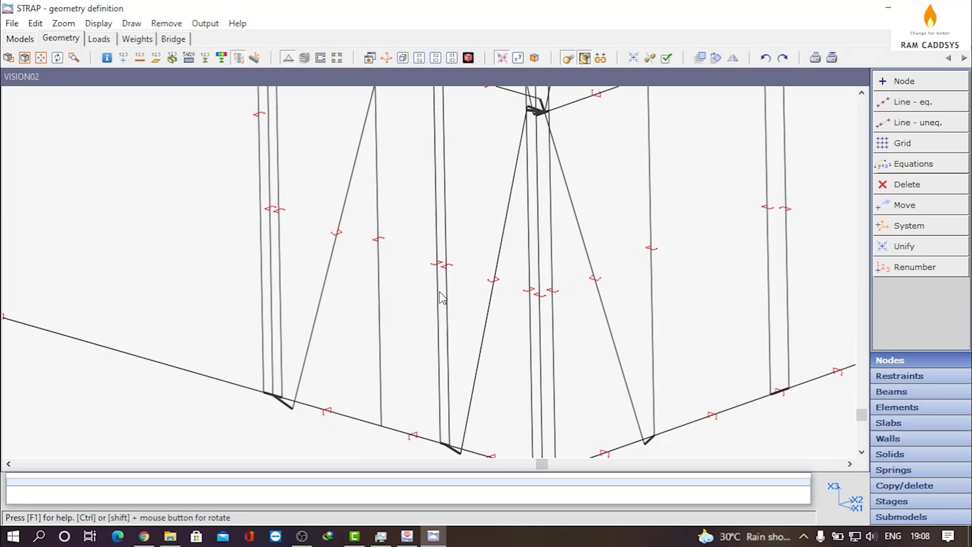
{"action": "scroll", "coordinate": [444, 263], "scroll_direction": "up", "scroll_amount": 1}
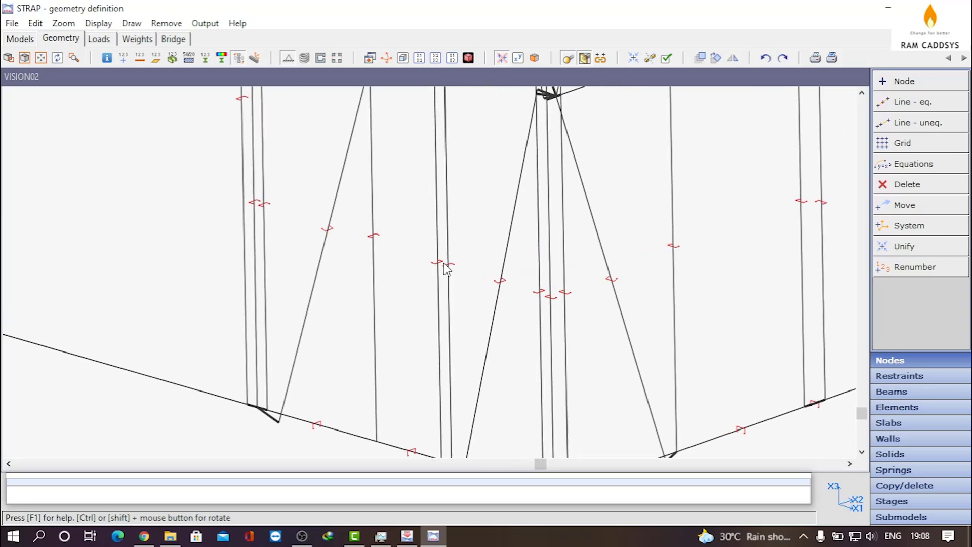
{"action": "scroll", "coordinate": [468, 282], "scroll_direction": "down", "scroll_amount": 2}
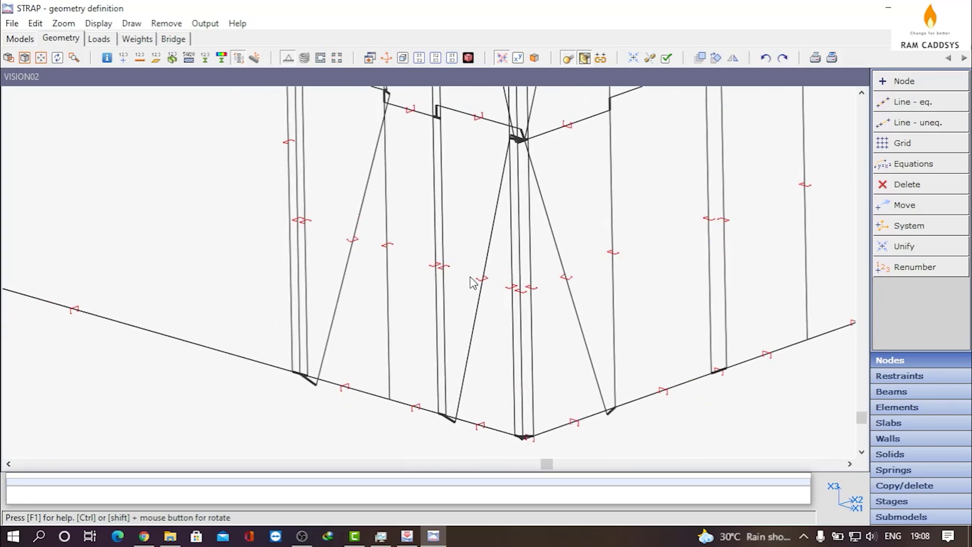
{"action": "scroll", "coordinate": [473, 282], "scroll_direction": "up", "scroll_amount": 3}
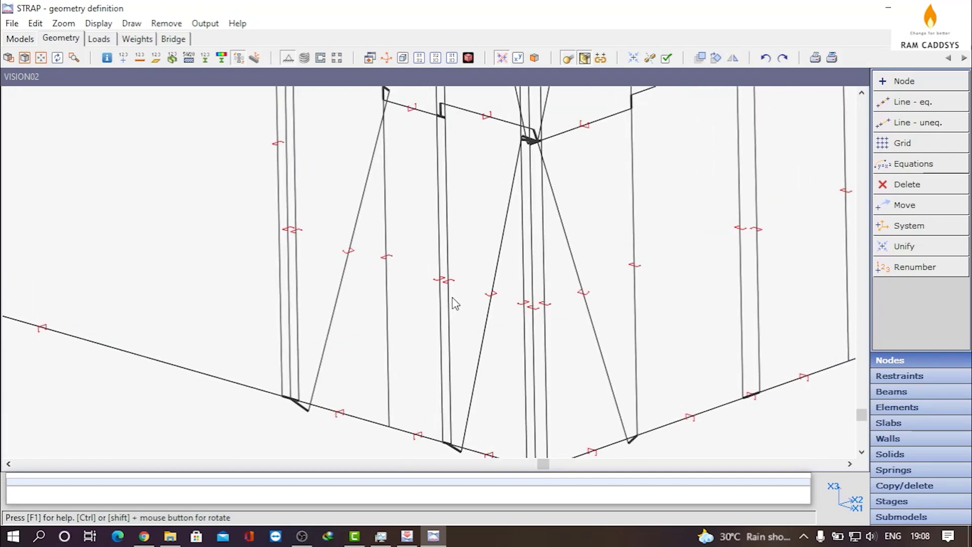
{"action": "middle_click_drag", "start_coordinate": [452, 298], "coordinate": [450, 290]}
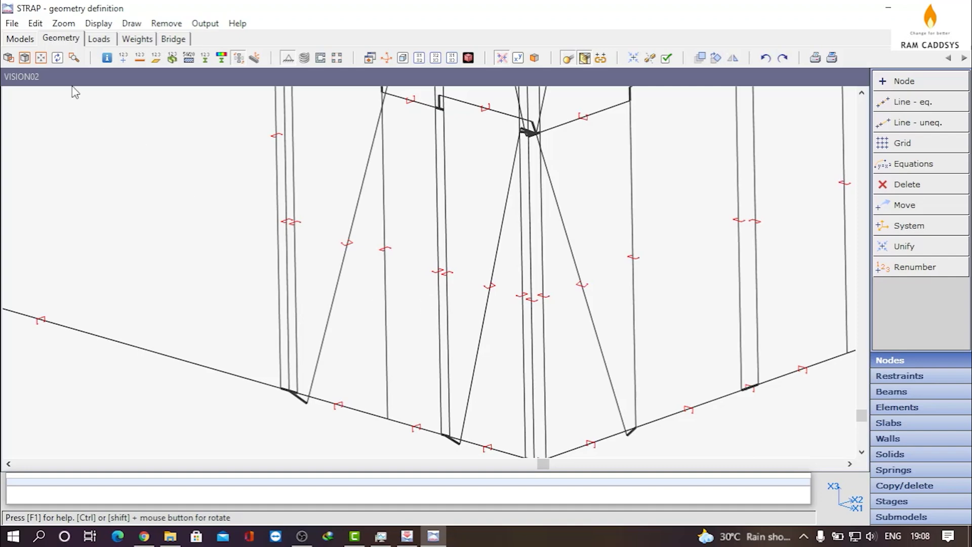
Check the geometry definition, review the list of doubly defined beams with identical nodes, and remove the double beams.
{"action": "left_click", "coordinate": [35, 24]}
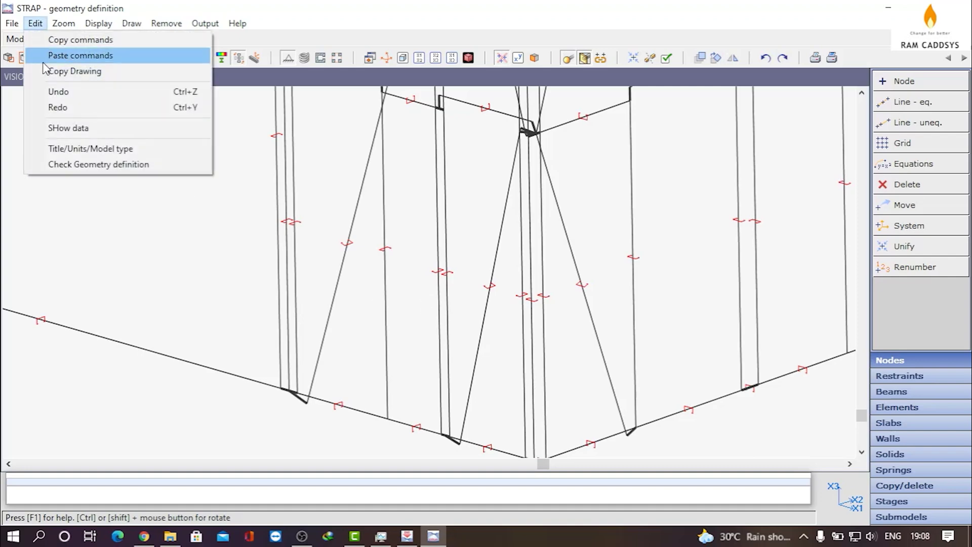
{"action": "left_click", "coordinate": [93, 164]}
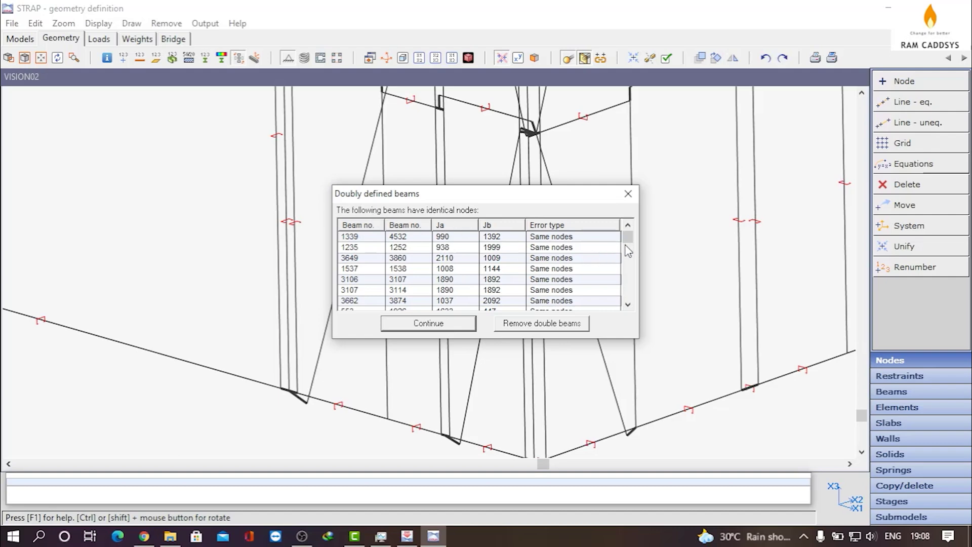
{"action": "left_click_drag", "start_coordinate": [627, 248], "coordinate": [620, 303]}
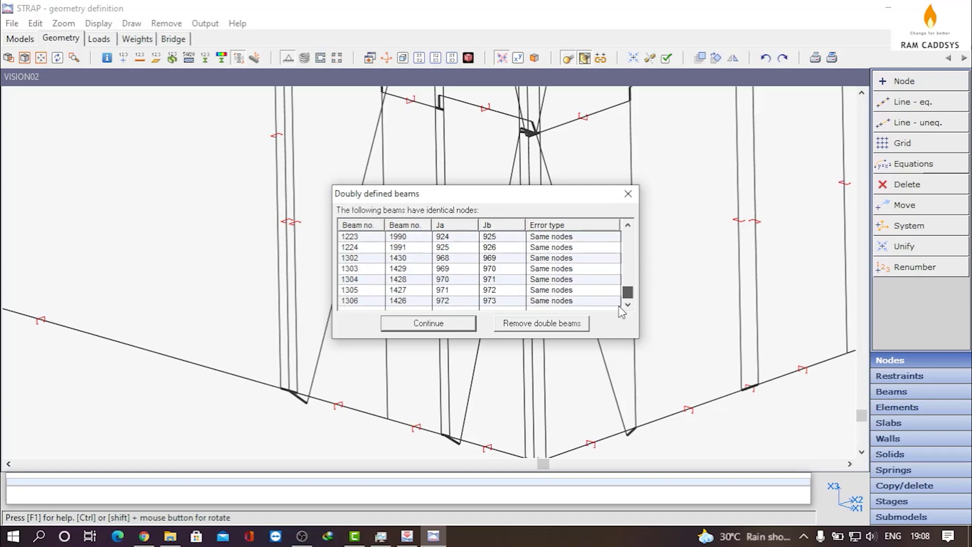
{"action": "left_click", "coordinate": [545, 324]}
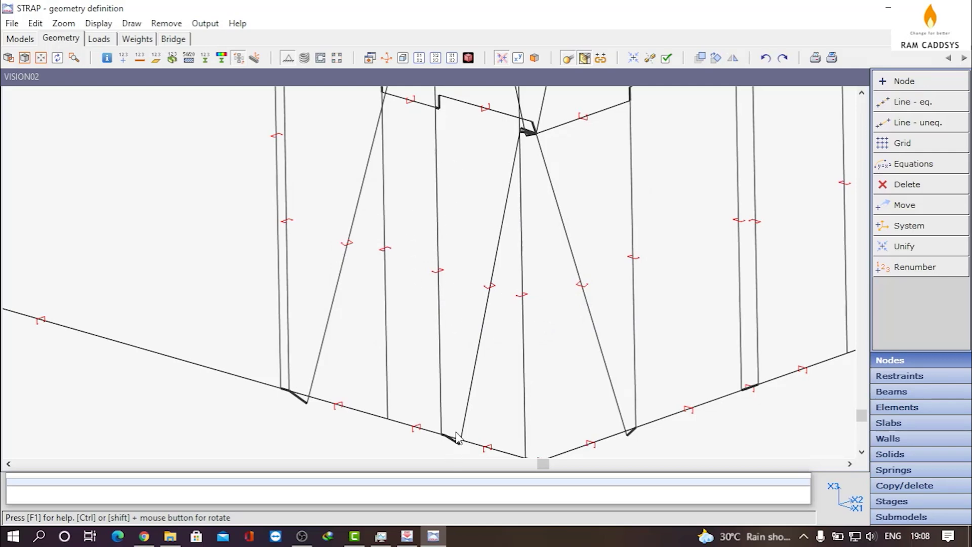
Limit the display to the members around the front wall, entering 2 as the value.
{"action": "scroll", "coordinate": [473, 363], "scroll_direction": "down", "scroll_amount": 3}
{"action": "middle_click_drag", "start_coordinate": [493, 233], "coordinate": [542, 327]}
{"action": "scroll", "coordinate": [542, 327], "scroll_direction": "down", "scroll_amount": 1}
{"action": "left_click", "coordinate": [167, 24]}
{"action": "left_click", "coordinate": [202, 102]}
{"action": "left_click", "coordinate": [538, 257]}
{"action": "type", "text": "2"}
{"action": "left_click", "coordinate": [447, 353]}
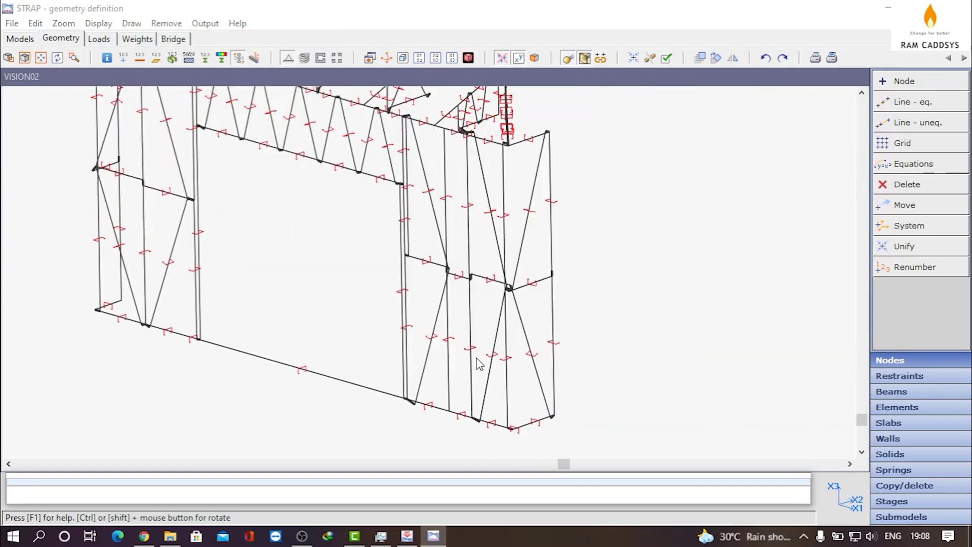
Define beam property group 7 as the cold-formed CLB2B section CB2B89x41x1.0 from the steel tables.
{"action": "left_click", "coordinate": [891, 393]}
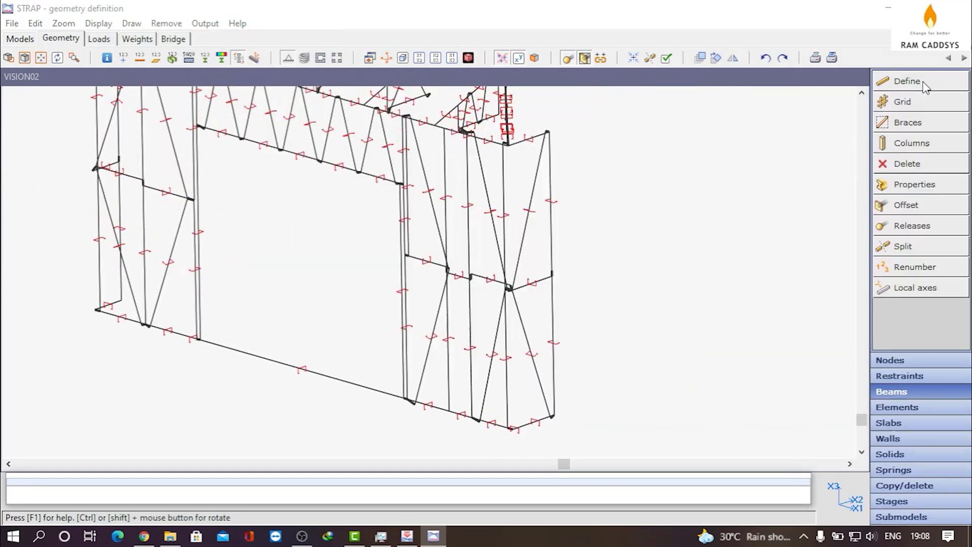
{"action": "left_click", "coordinate": [914, 185]}
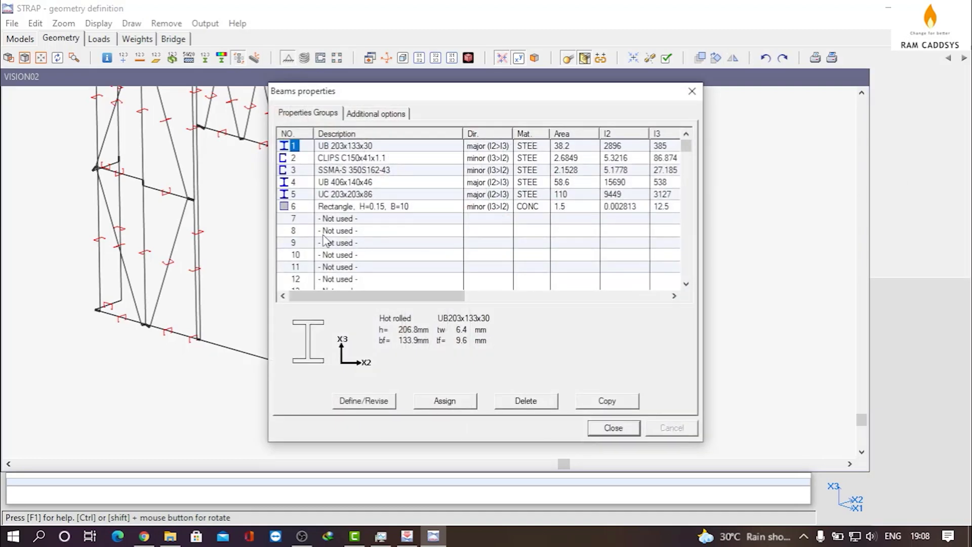
{"action": "left_click", "coordinate": [300, 222]}
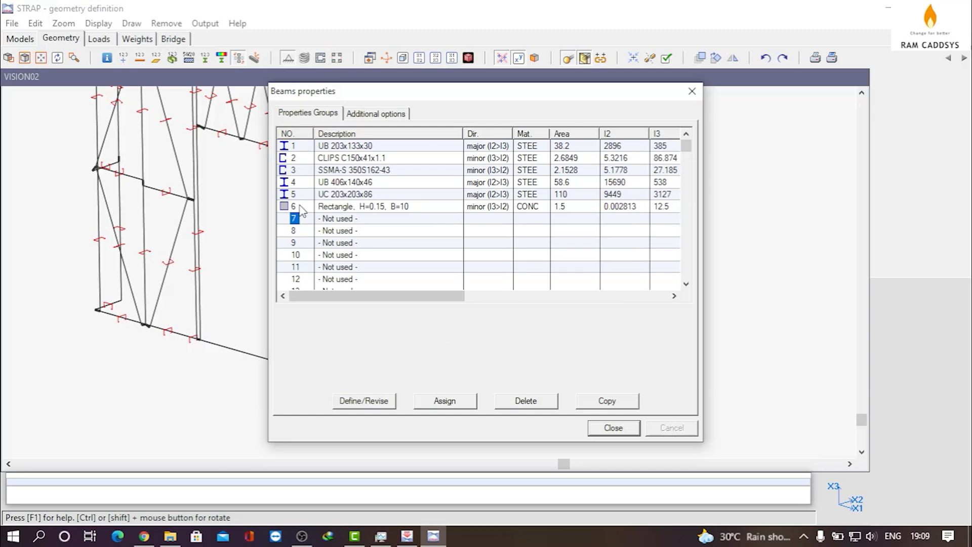
{"action": "left_click", "coordinate": [349, 400]}
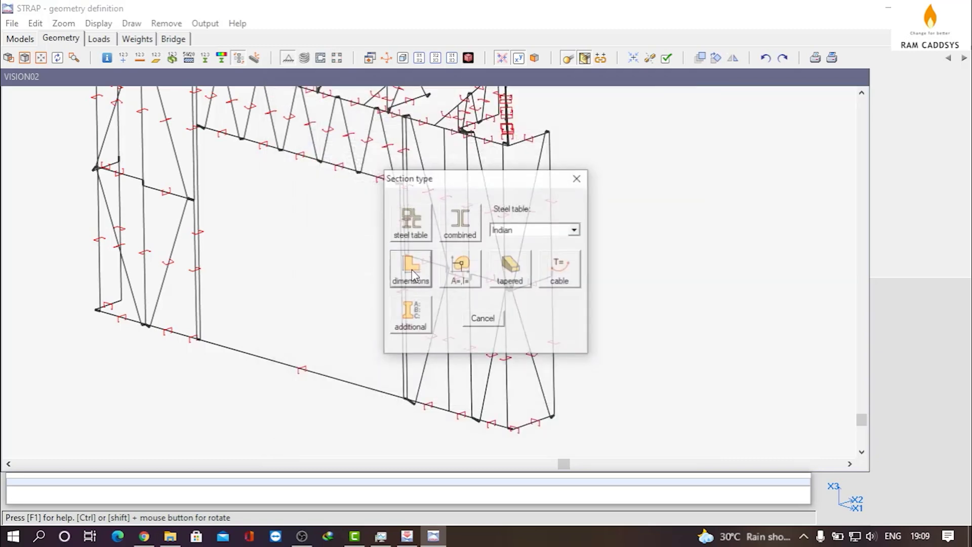
{"action": "left_click", "coordinate": [575, 230]}
{"action": "left_click", "coordinate": [569, 280]}
{"action": "left_click", "coordinate": [410, 223]}
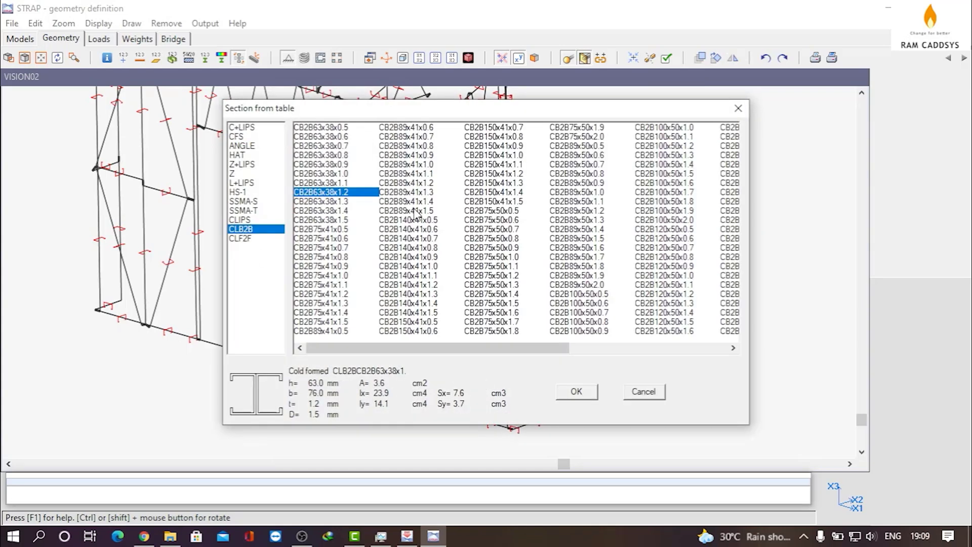
{"action": "double_click", "coordinate": [407, 166]}
{"action": "left_click", "coordinate": [522, 310]}
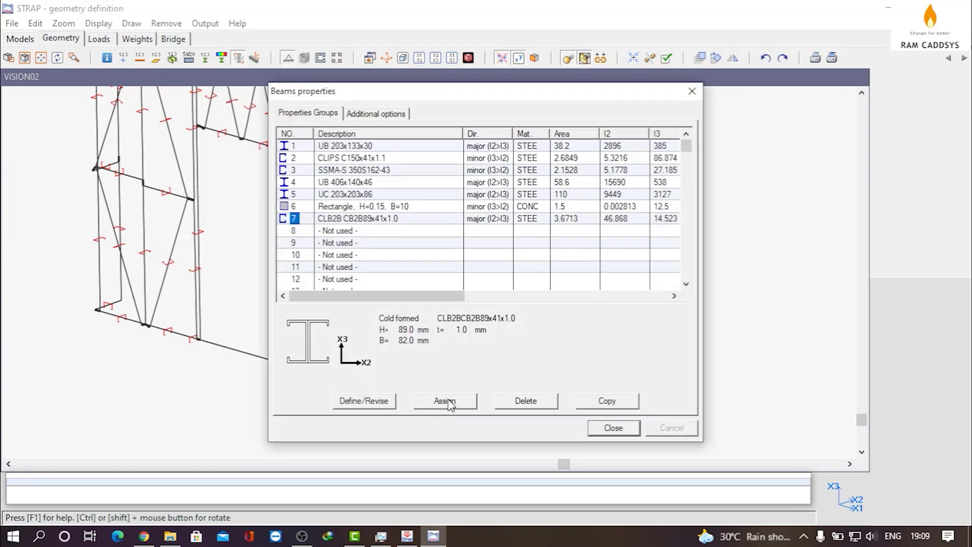
Assign property group 7 to the upper and lower lengths of the front-wall stud just before the single-storey wing's corner.
{"action": "left_click", "coordinate": [445, 401]}
{"action": "left_click", "coordinate": [439, 195]}
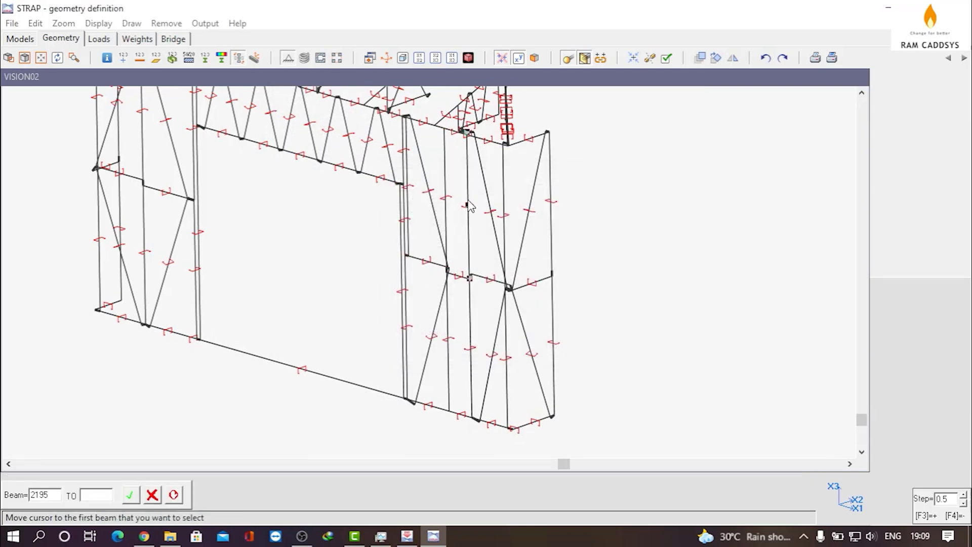
{"action": "left_click", "coordinate": [469, 205]}
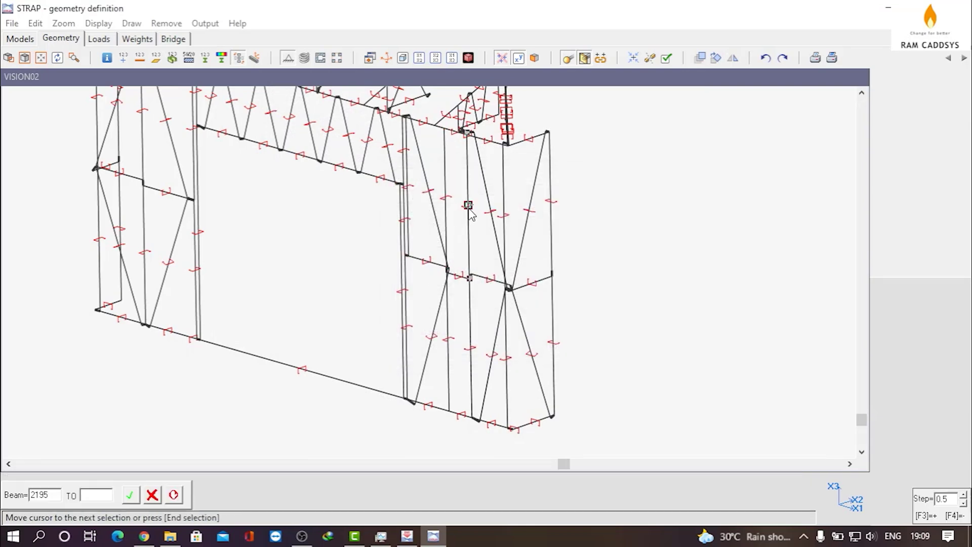
{"action": "double_click", "coordinate": [471, 349]}
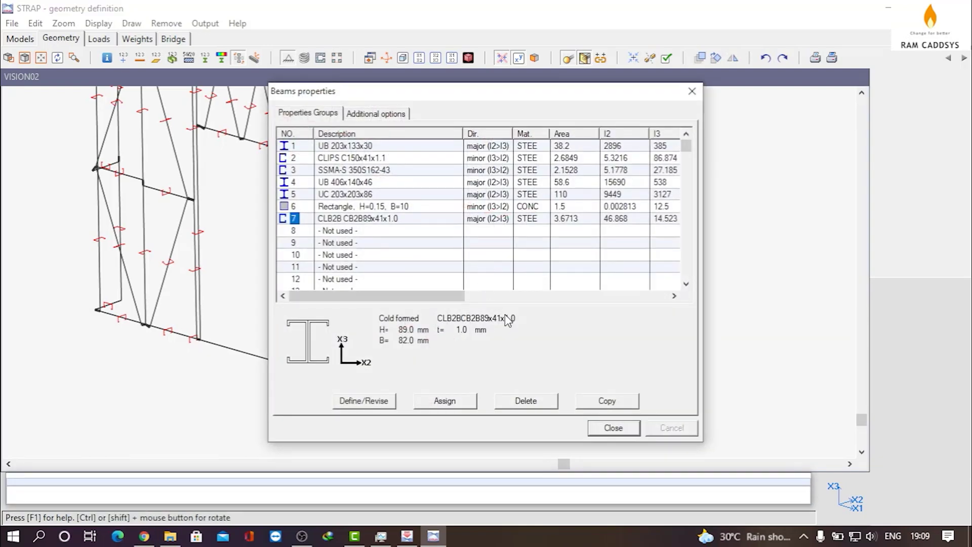
{"action": "left_click", "coordinate": [613, 429]}
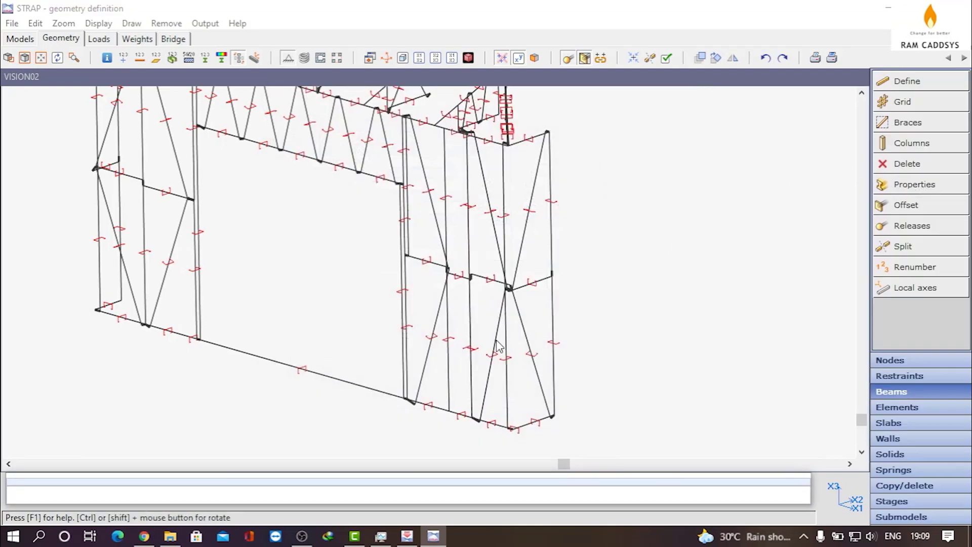
Rotate the local axes of the upper and lower lengths of that CB2B89x41x1.0 stud by a beta angle of 90 degrees.
{"action": "scroll", "coordinate": [499, 345], "scroll_direction": "up", "scroll_amount": 5}
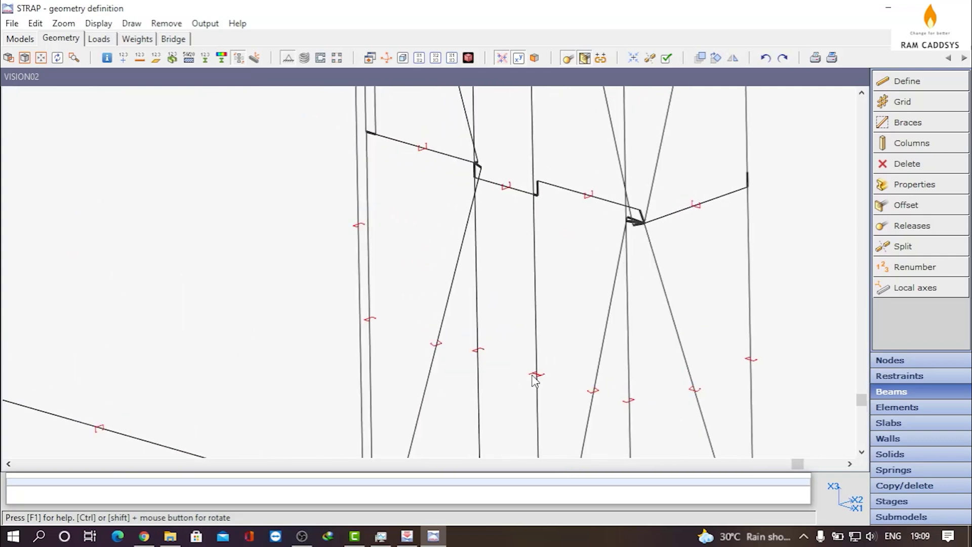
{"action": "middle_click_drag", "start_coordinate": [531, 374], "coordinate": [519, 280]}
{"action": "scroll", "coordinate": [502, 246], "scroll_direction": "down", "scroll_amount": 1}
{"action": "scroll", "coordinate": [509, 304], "scroll_direction": "down", "scroll_amount": 3}
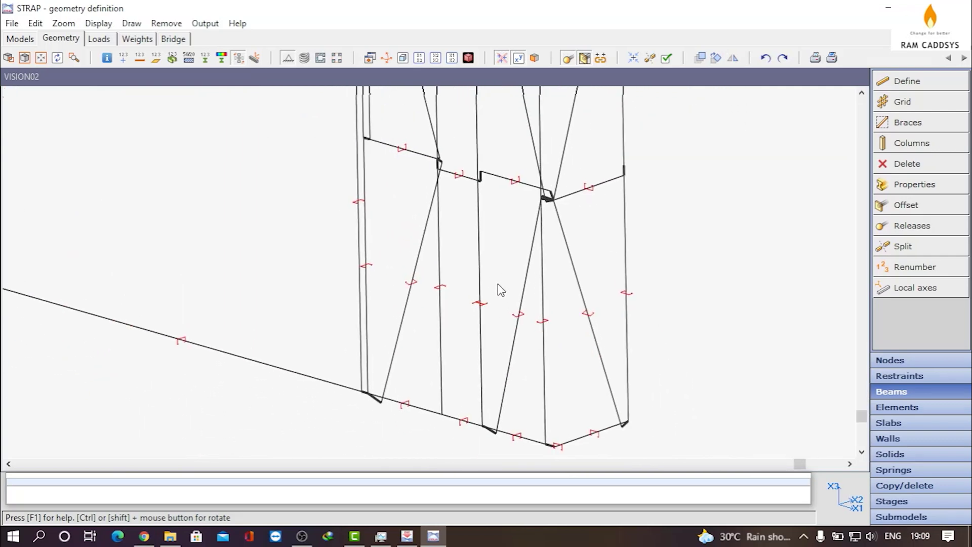
{"action": "left_click", "coordinate": [924, 287]}
{"action": "left_click", "coordinate": [514, 236]}
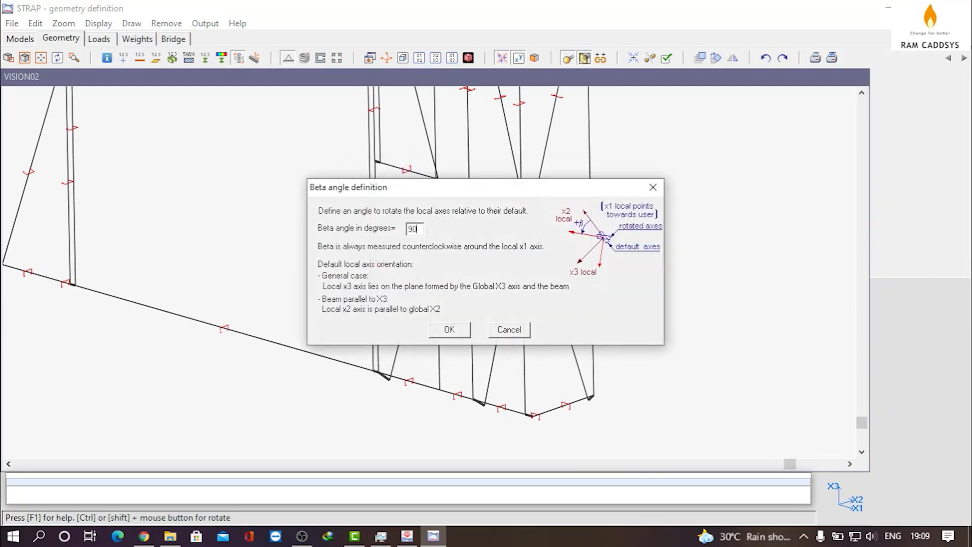
{"action": "type", "text": "90"}
{"action": "left_click", "coordinate": [456, 335]}
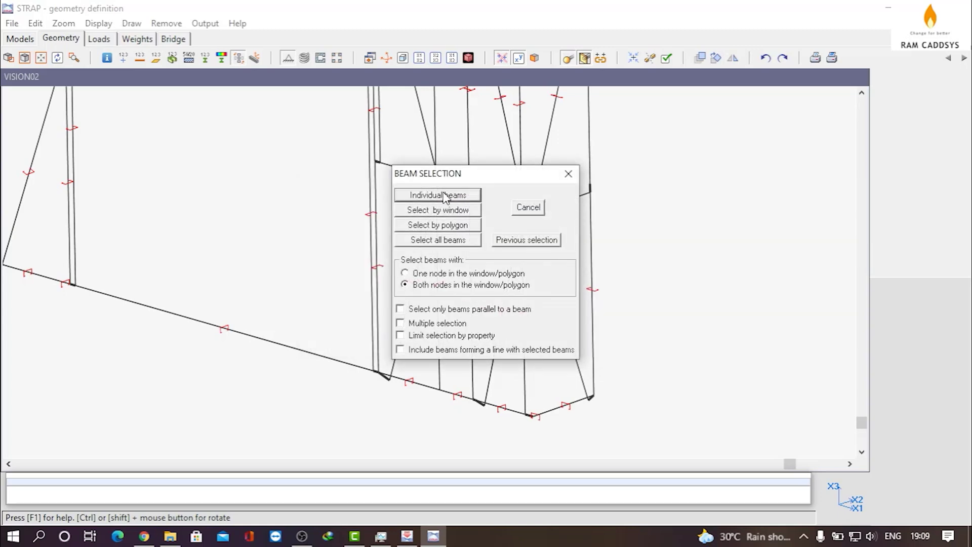
{"action": "left_click", "coordinate": [445, 194]}
{"action": "left_click", "coordinate": [472, 148]}
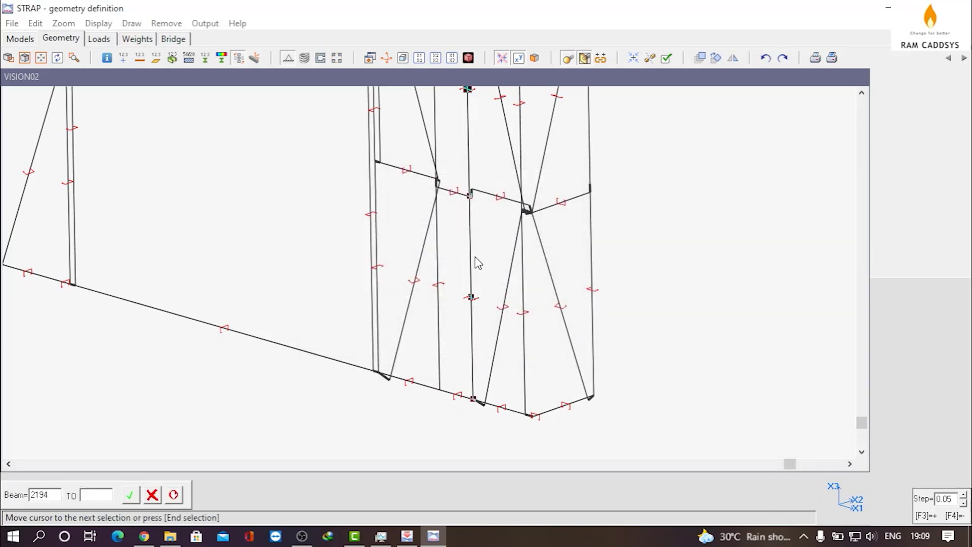
{"action": "double_click", "coordinate": [471, 296]}
Examine the section orientation of the front-wall studs in line display and rendered view, and return to the line display.
{"action": "scroll", "coordinate": [471, 292], "scroll_direction": "up", "scroll_amount": 2}
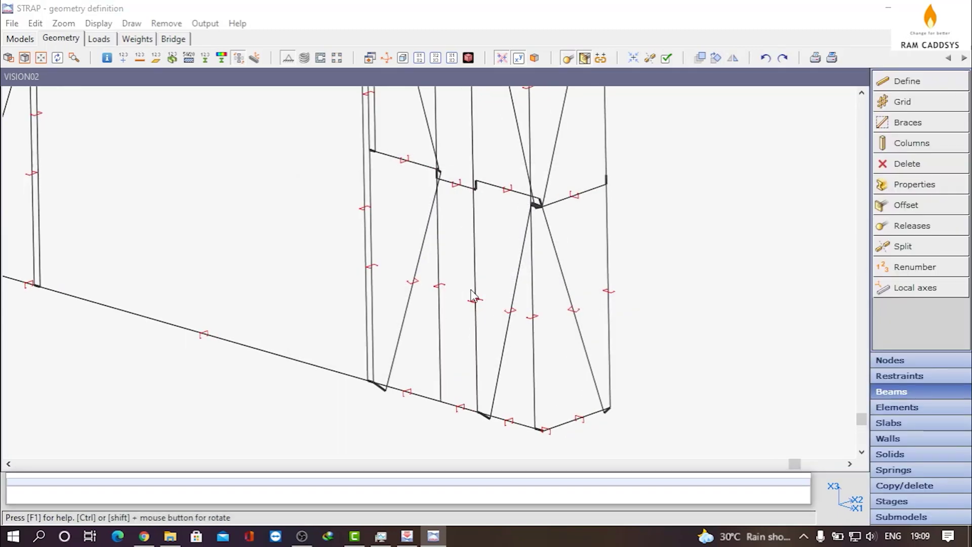
{"action": "scroll", "coordinate": [485, 319], "scroll_direction": "down", "scroll_amount": 2}
{"action": "middle_click_drag", "start_coordinate": [468, 227], "coordinate": [487, 258]}
{"action": "left_click_drag", "start_coordinate": [487, 259], "coordinate": [617, 358], "text": "ctrl"}
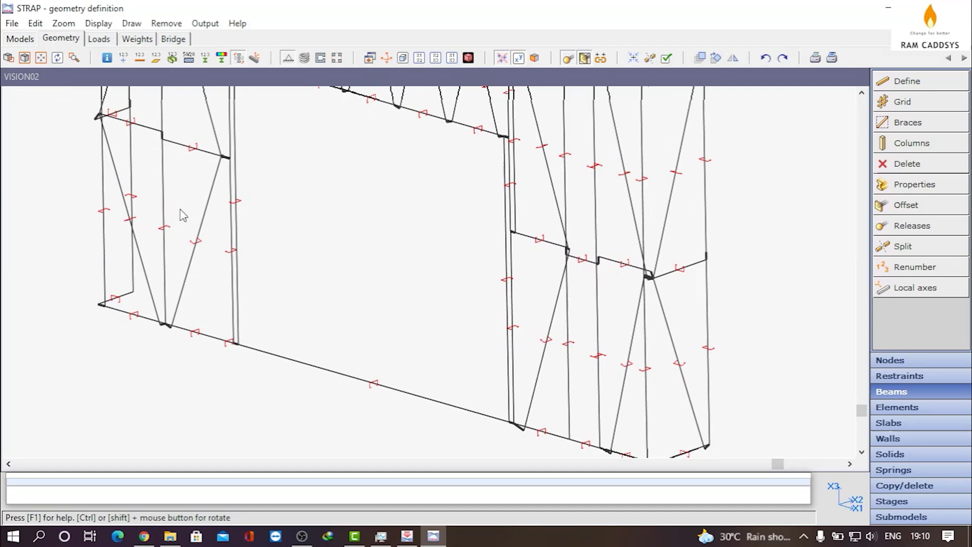
{"action": "middle_click_drag", "start_coordinate": [180, 210], "coordinate": [99, 192]}
{"action": "left_click", "coordinate": [473, 58]}
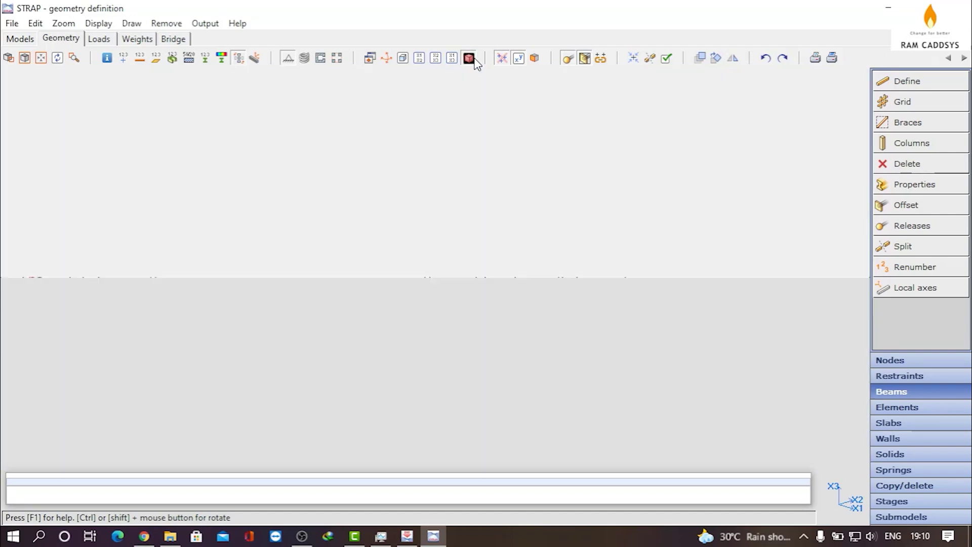
{"action": "middle_click_drag", "start_coordinate": [569, 302], "coordinate": [496, 214]}
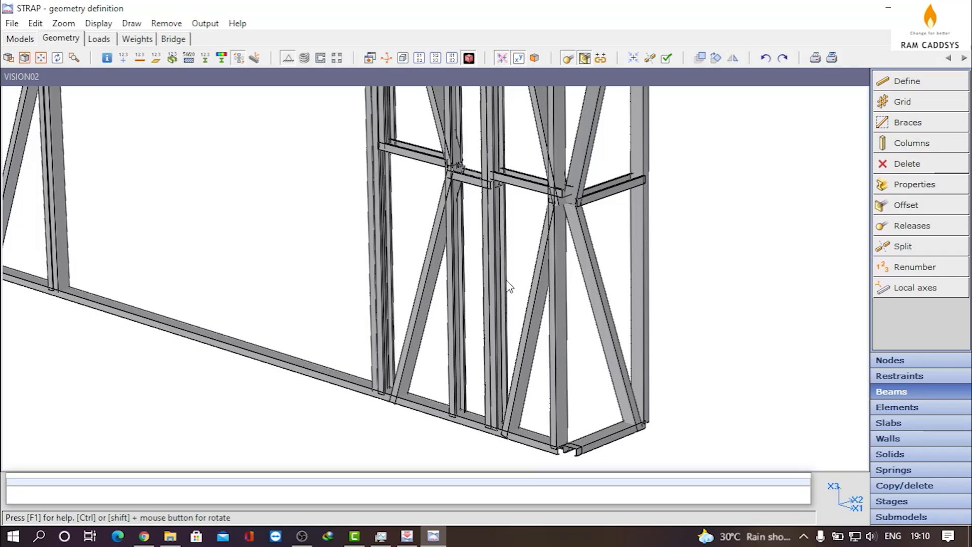
{"action": "left_click", "coordinate": [469, 58]}
Display the model in the X1-X3 elevation, focused on the braced bay at the single-storey wing's end facing the taller block.
{"action": "middle_click_drag", "start_coordinate": [406, 267], "coordinate": [575, 301]}
{"action": "scroll", "coordinate": [250, 305], "scroll_direction": "up", "scroll_amount": 3}
{"action": "middle_click_drag", "start_coordinate": [236, 289], "coordinate": [393, 290]}
{"action": "scroll", "coordinate": [260, 297], "scroll_direction": "up", "scroll_amount": 3}
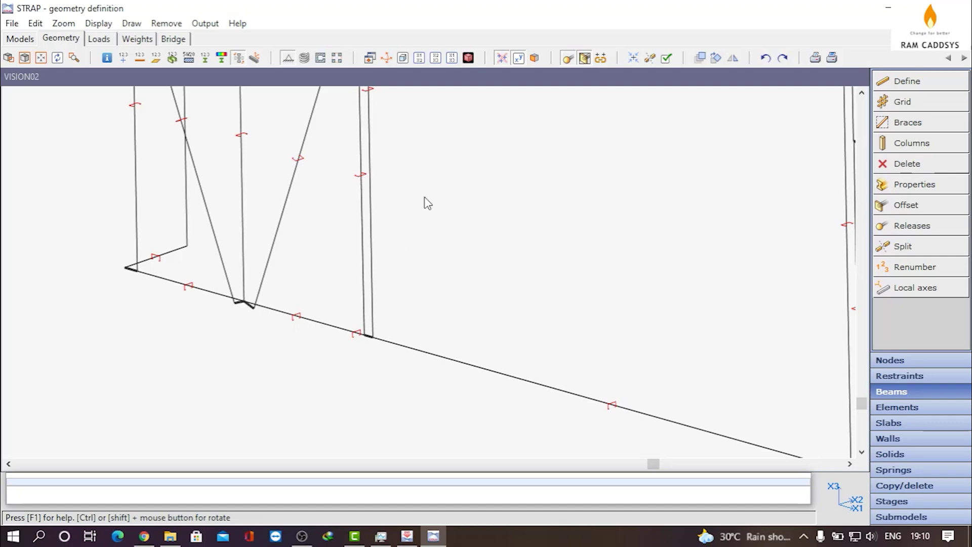
{"action": "left_click", "coordinate": [452, 57]}
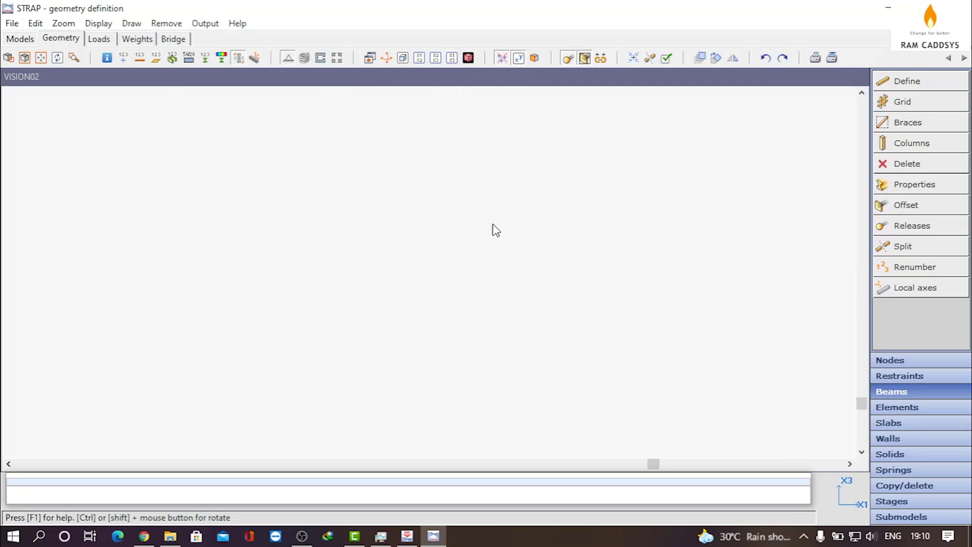
{"action": "left_click", "coordinate": [21, 60]}
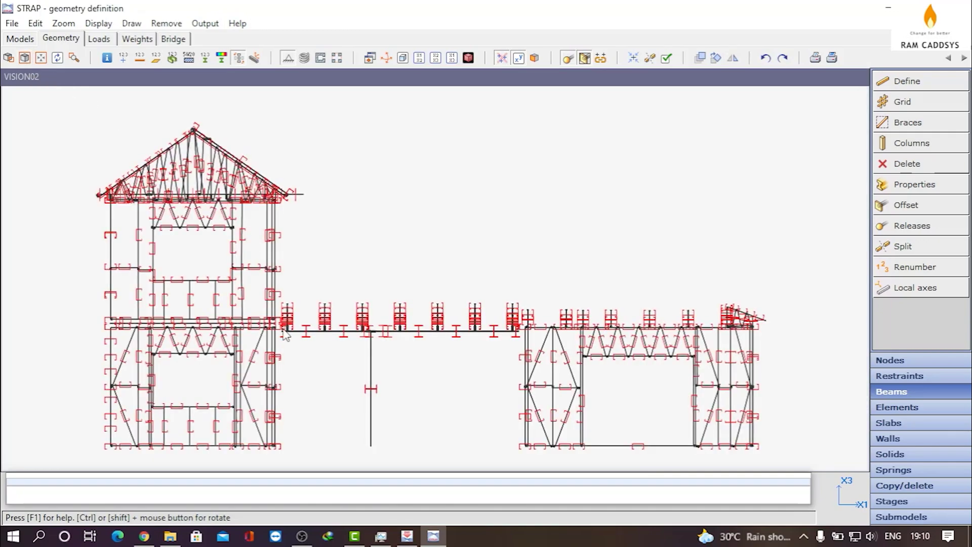
{"action": "middle_click_drag", "start_coordinate": [491, 454], "coordinate": [402, 348]}
{"action": "scroll", "coordinate": [466, 360], "scroll_direction": "up", "scroll_amount": 5}
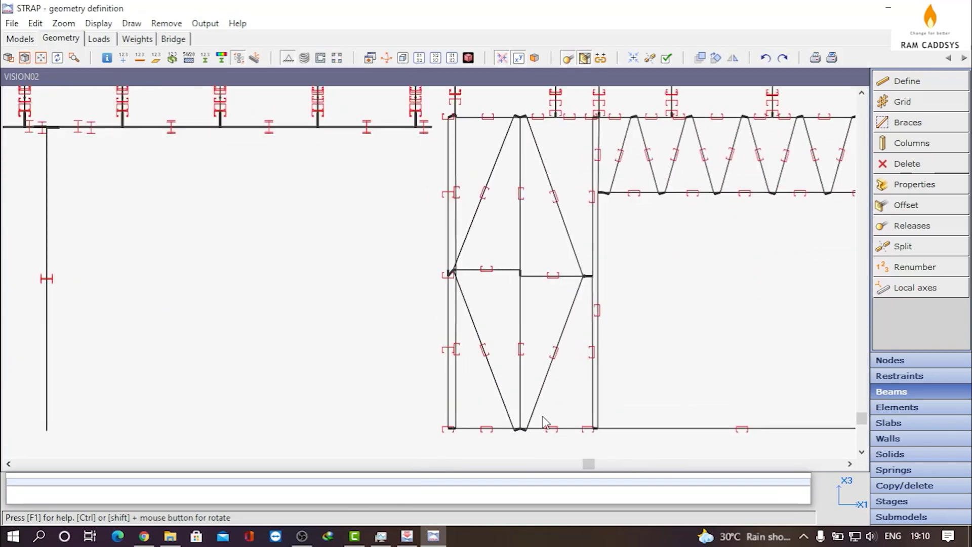
{"action": "scroll", "coordinate": [466, 360], "scroll_direction": "up", "scroll_amount": 3}
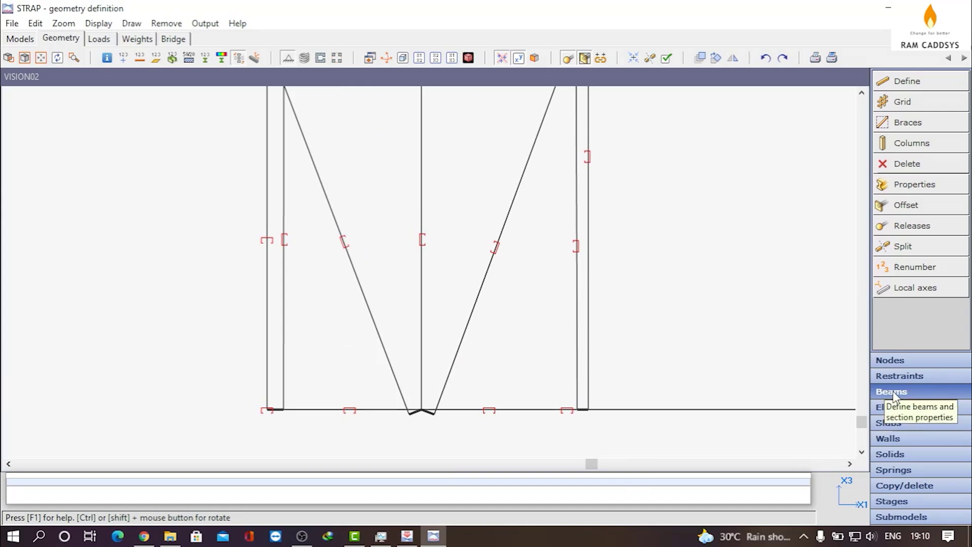
Delete the beam offsets of the two lower diagonal braces that meet at the base of the braced bay's middle stud.
{"action": "left_click", "coordinate": [903, 207]}
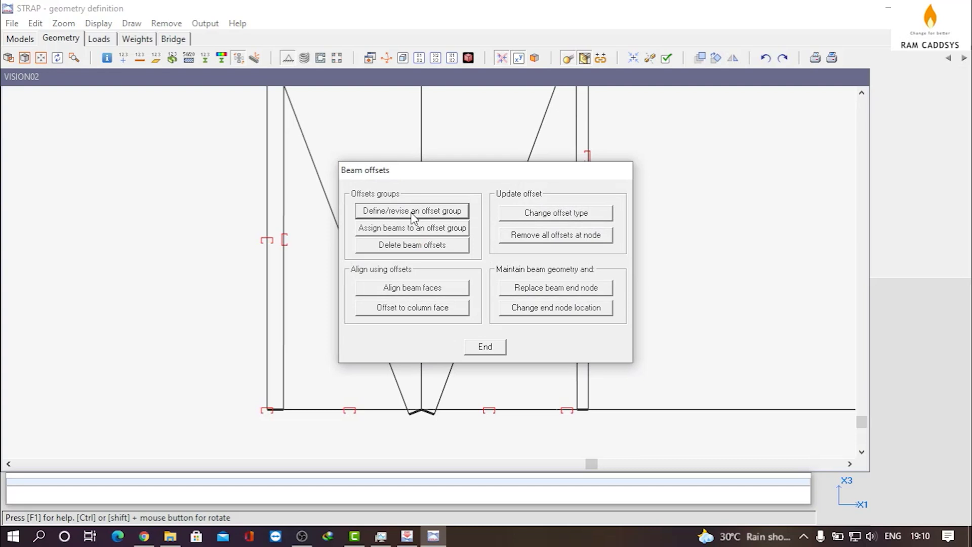
{"action": "left_click", "coordinate": [419, 248]}
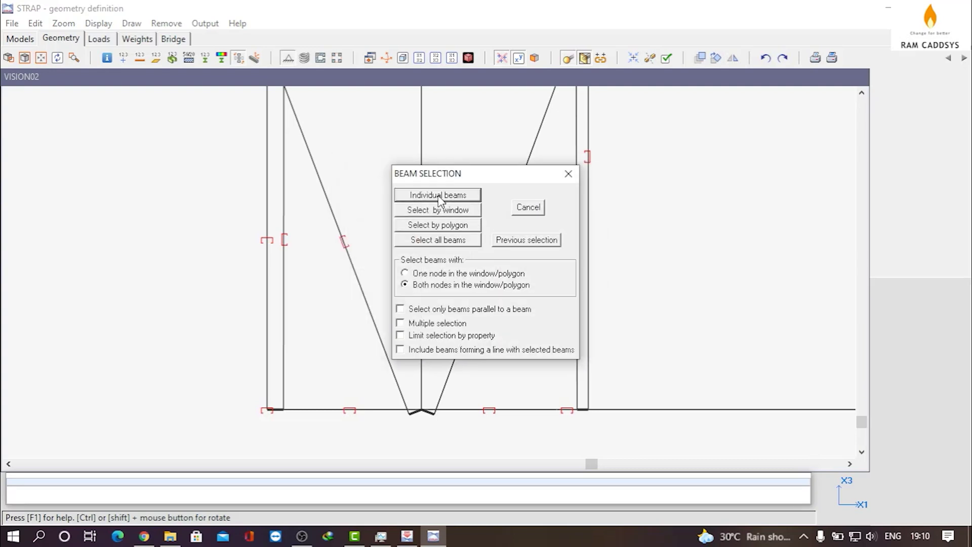
{"action": "left_click", "coordinate": [438, 196]}
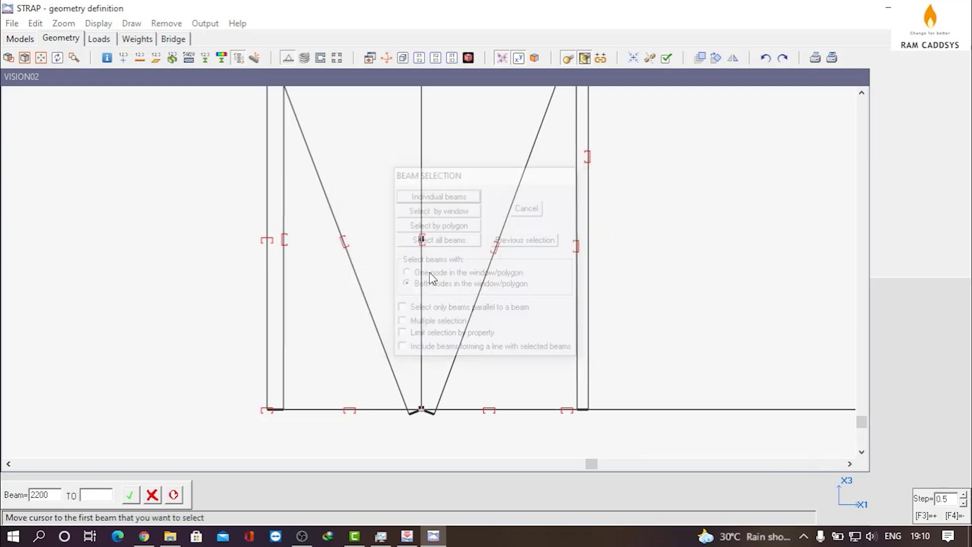
{"action": "left_click", "coordinate": [343, 242]}
{"action": "left_click", "coordinate": [496, 248]}
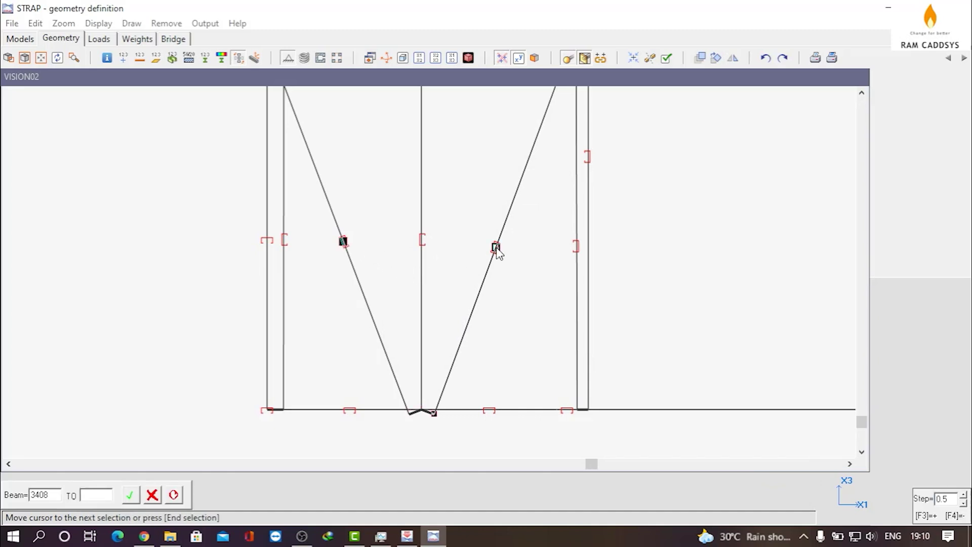
{"action": "double_click", "coordinate": [497, 247]}
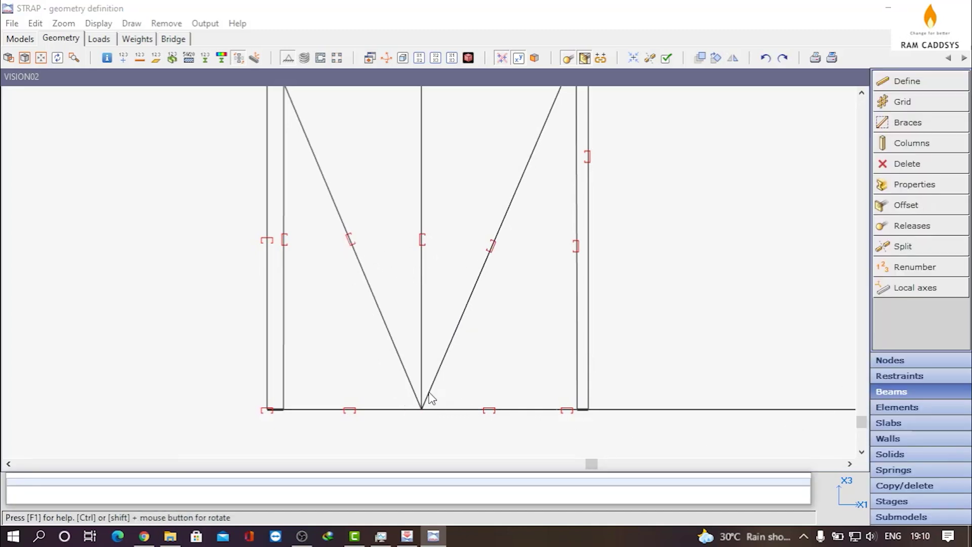
{"action": "scroll", "coordinate": [451, 385], "scroll_direction": "down", "scroll_amount": 2}
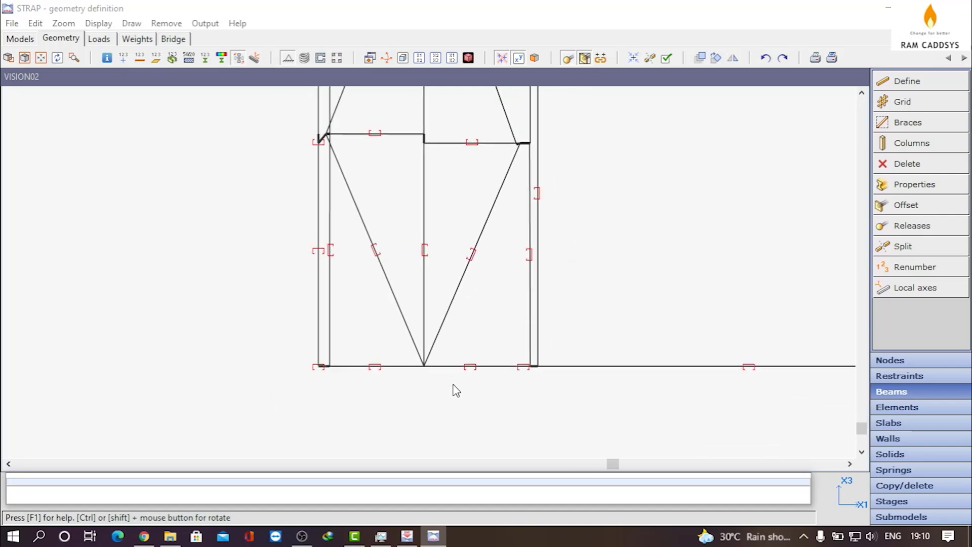
Delete the beam offsets of the two upper diagonal braces that meet at the head of the braced bay's middle stud.
{"action": "middle_click_drag", "start_coordinate": [475, 303], "coordinate": [468, 425]}
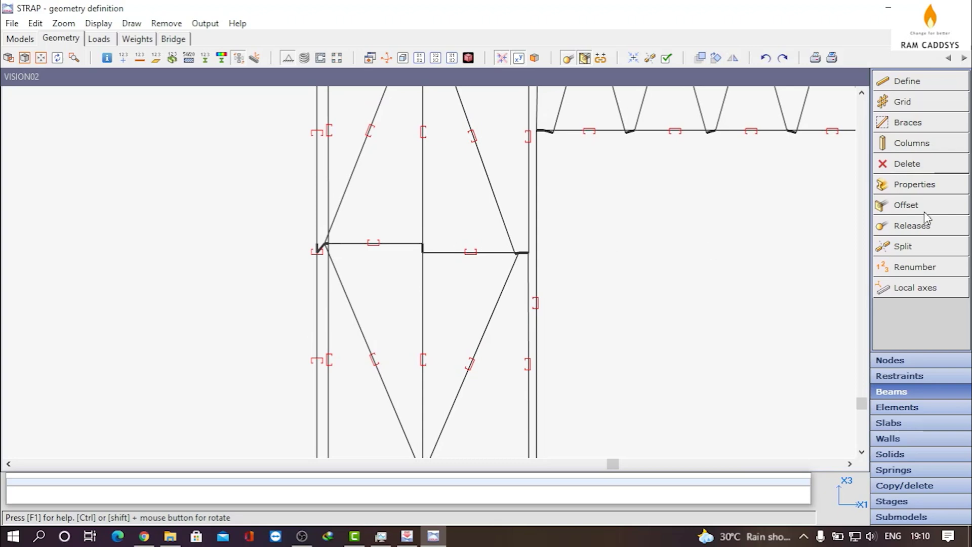
{"action": "left_click", "coordinate": [911, 205]}
{"action": "left_click", "coordinate": [412, 245]}
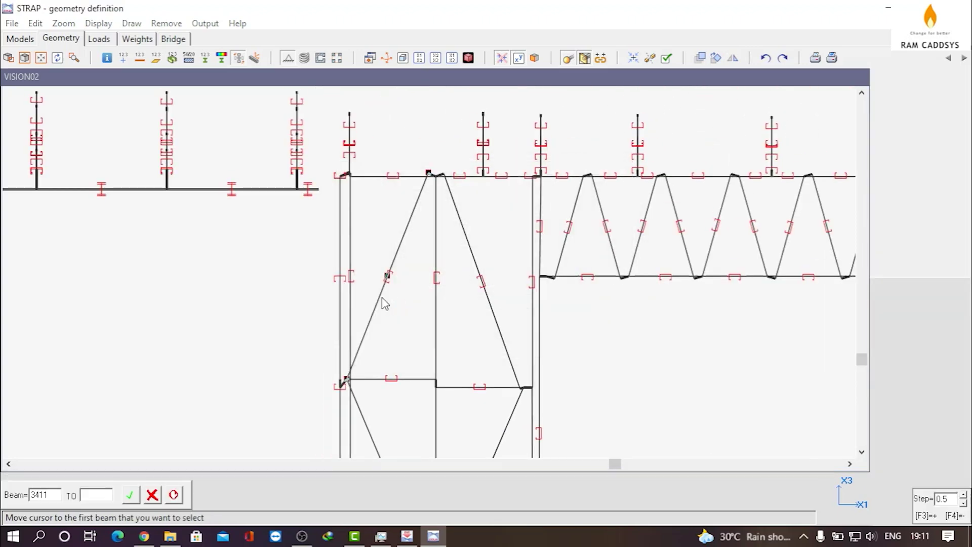
{"action": "left_click", "coordinate": [383, 299]}
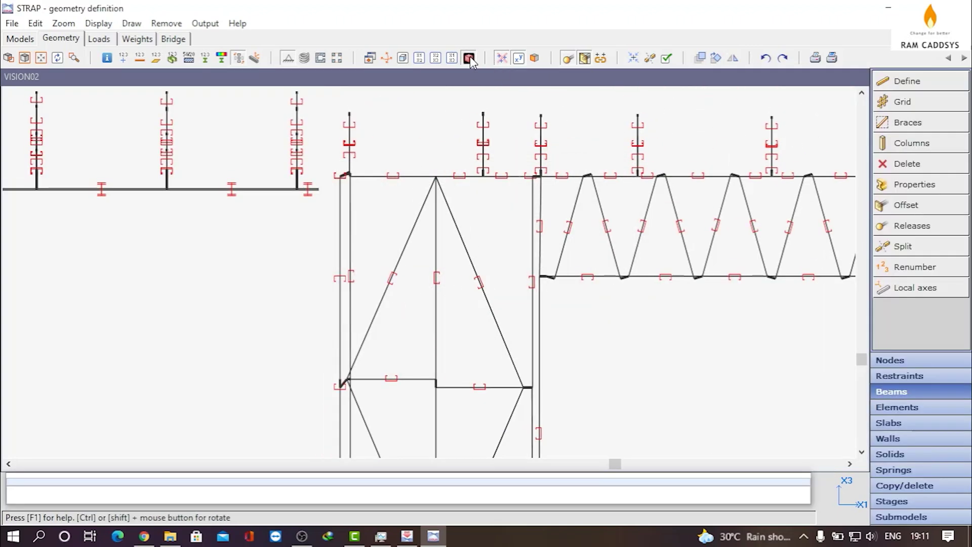
Examine the braced bay's upper diagonal connections in rendered view, and the adjoining opening's truss and far braced bays in line display.
{"action": "left_click", "coordinate": [469, 58]}
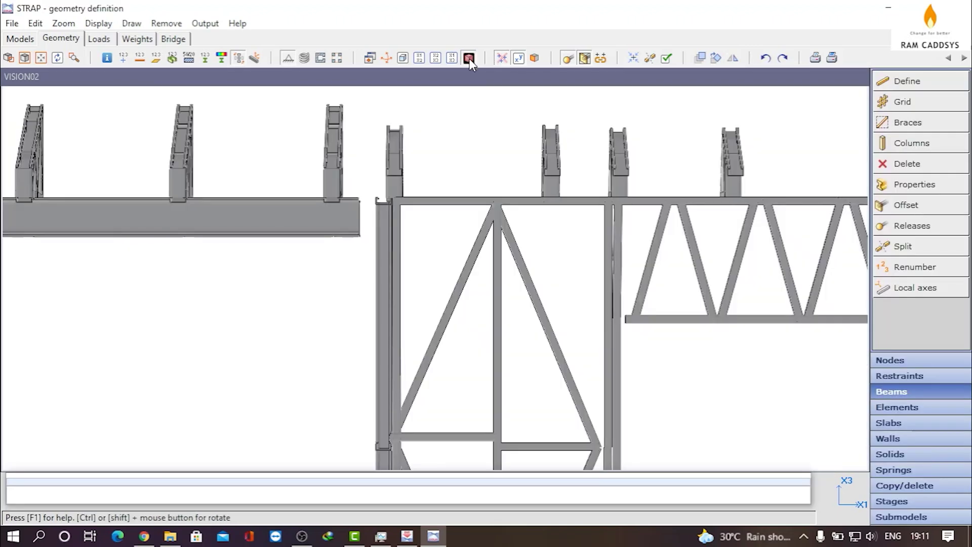
{"action": "scroll", "coordinate": [511, 261], "scroll_direction": "up", "scroll_amount": 1}
{"action": "middle_click_drag", "start_coordinate": [570, 263], "coordinate": [452, 121]}
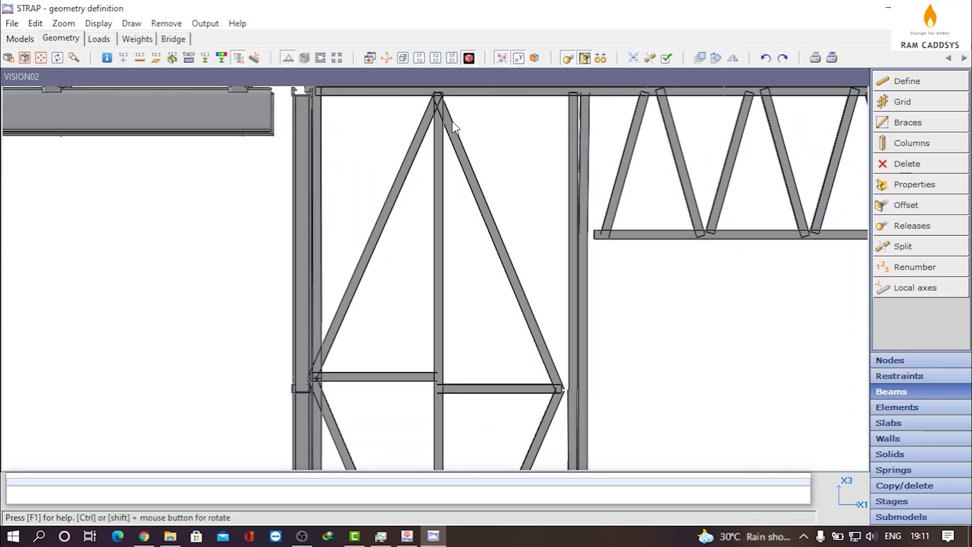
{"action": "left_click", "coordinate": [469, 58]}
{"action": "scroll", "coordinate": [555, 278], "scroll_direction": "down", "scroll_amount": 3}
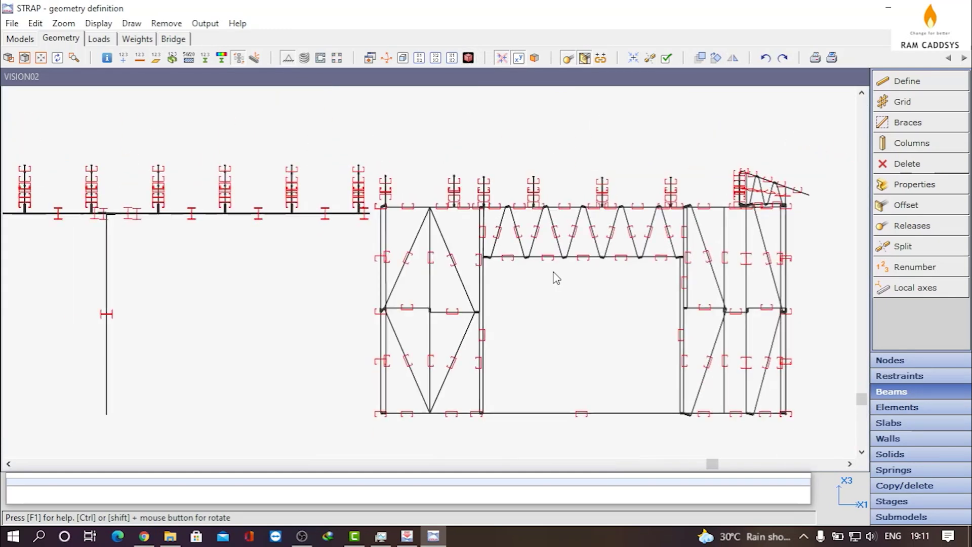
{"action": "scroll", "coordinate": [590, 363], "scroll_direction": "up", "scroll_amount": 5}
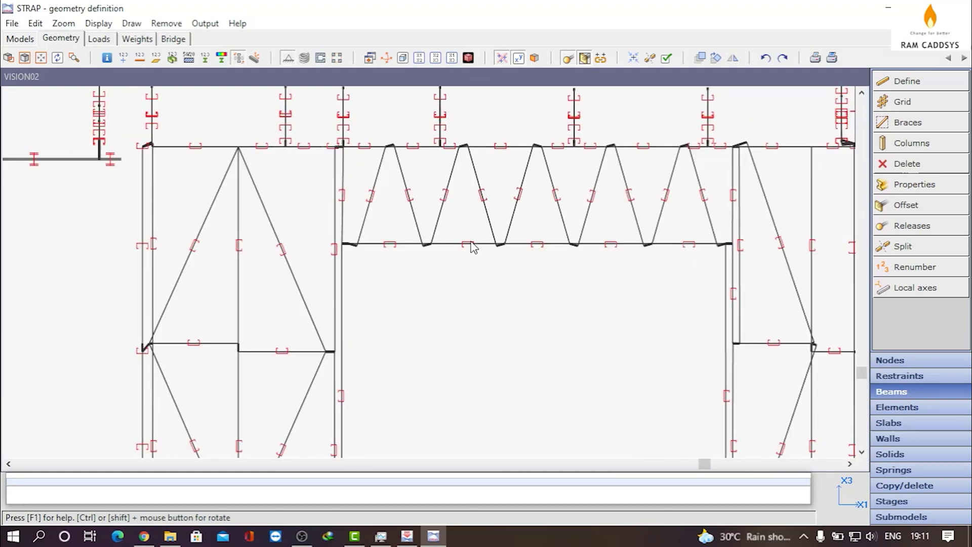
{"action": "scroll", "coordinate": [490, 269], "scroll_direction": "down", "scroll_amount": 3}
{"action": "middle_click_drag", "start_coordinate": [501, 286], "coordinate": [483, 275]}
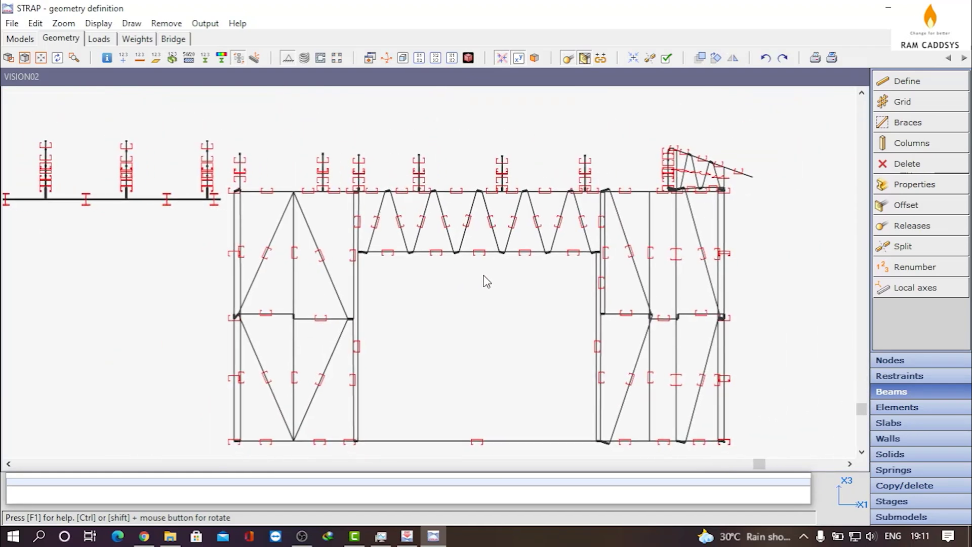